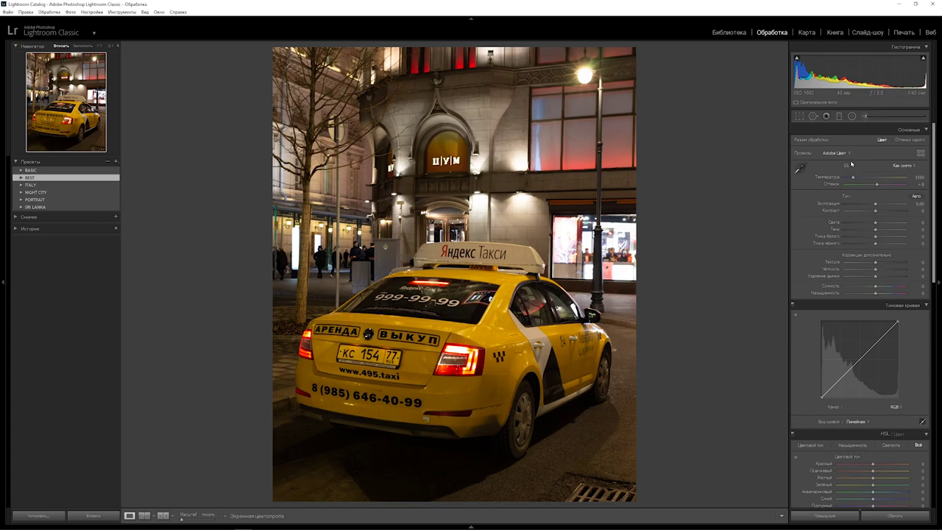
# Confirm the portrait crop framing and lower Contrast to -20.
pyautogui.click(798, 116)
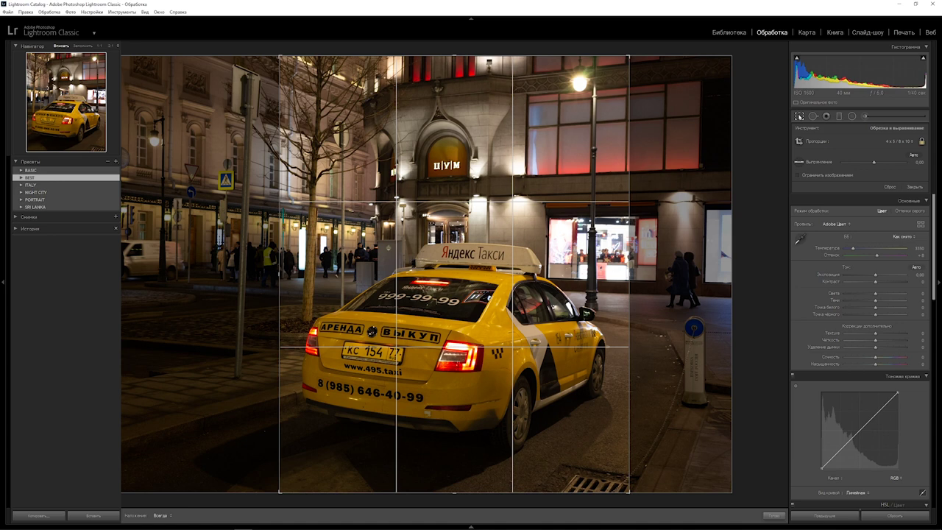
pyautogui.click(799, 116)
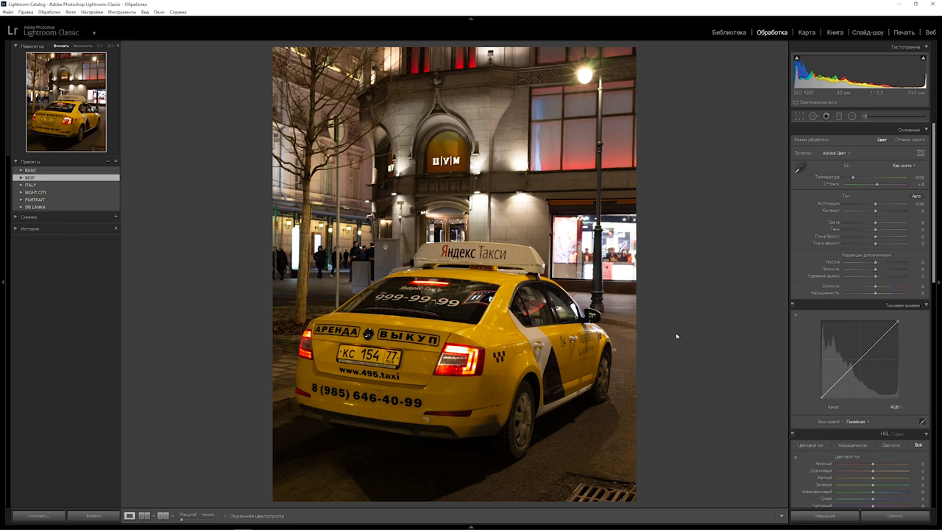
pyautogui.click(922, 212)
pyautogui.write('-20')
pyautogui.press('Return')
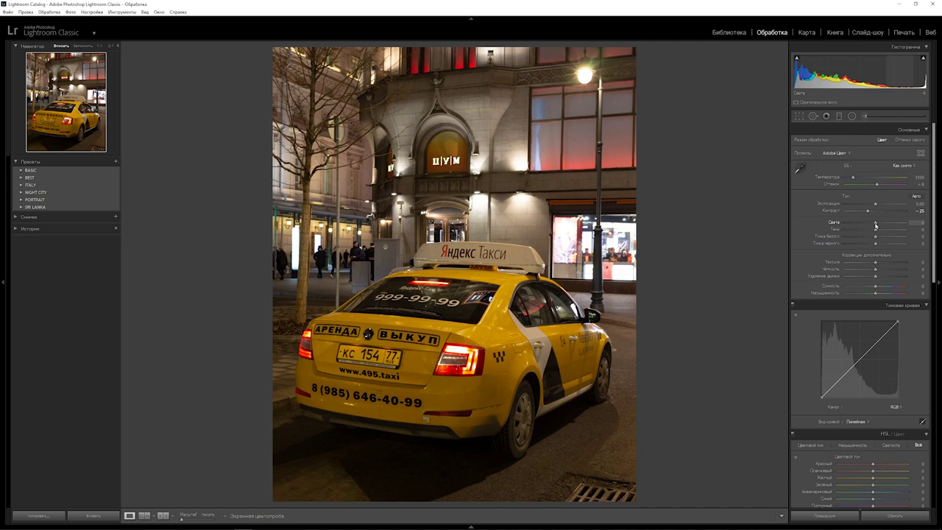
# Pull Highlights to -100, checking the lit store window up close.
pyautogui.moveTo(875, 224); pyautogui.dragTo(844, 223)
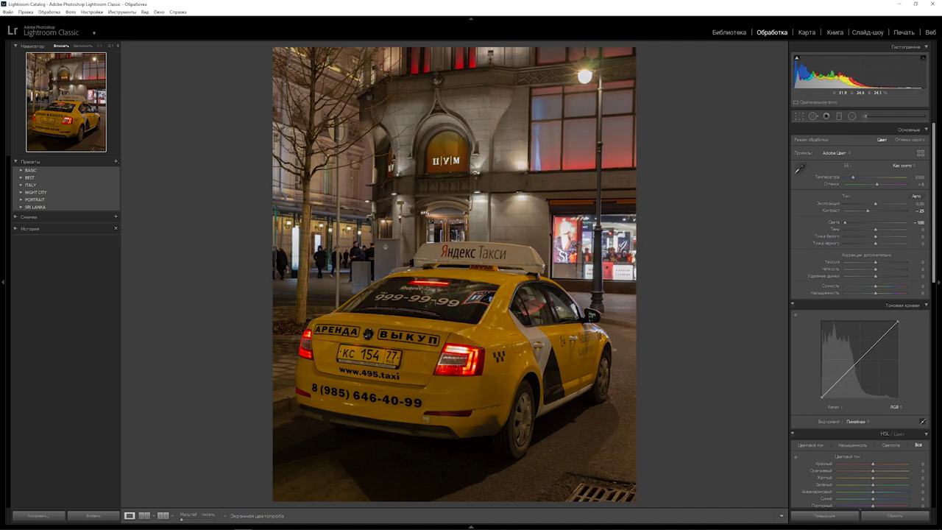
pyautogui.click(572, 244)
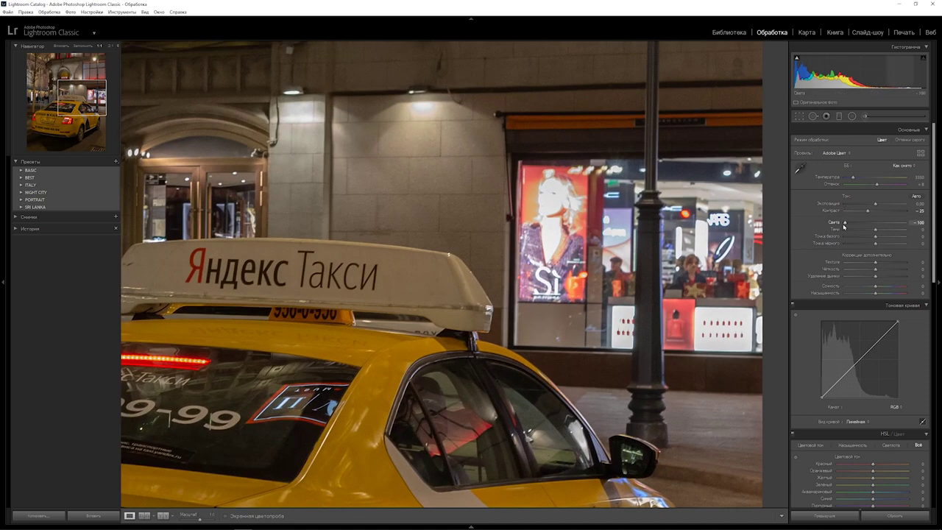
pyautogui.moveTo(844, 223); pyautogui.dragTo(773, 225)
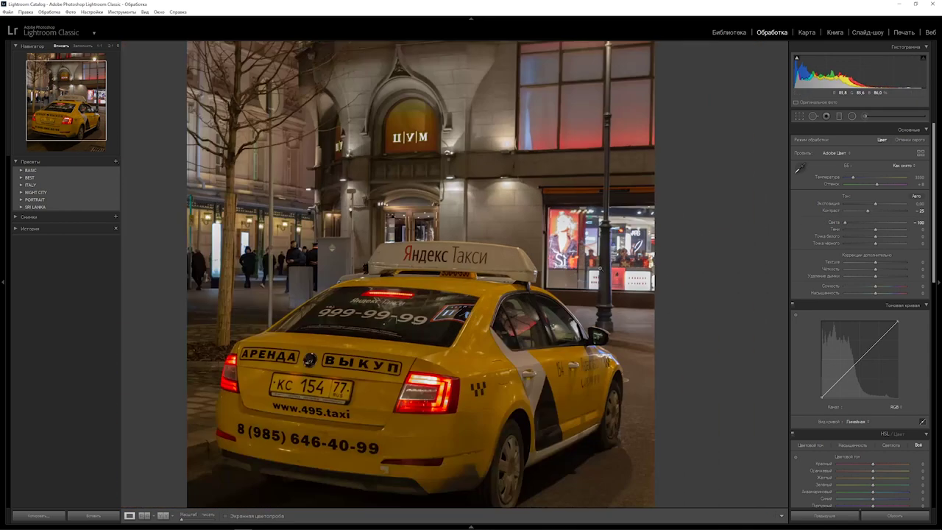
pyautogui.click(681, 266)
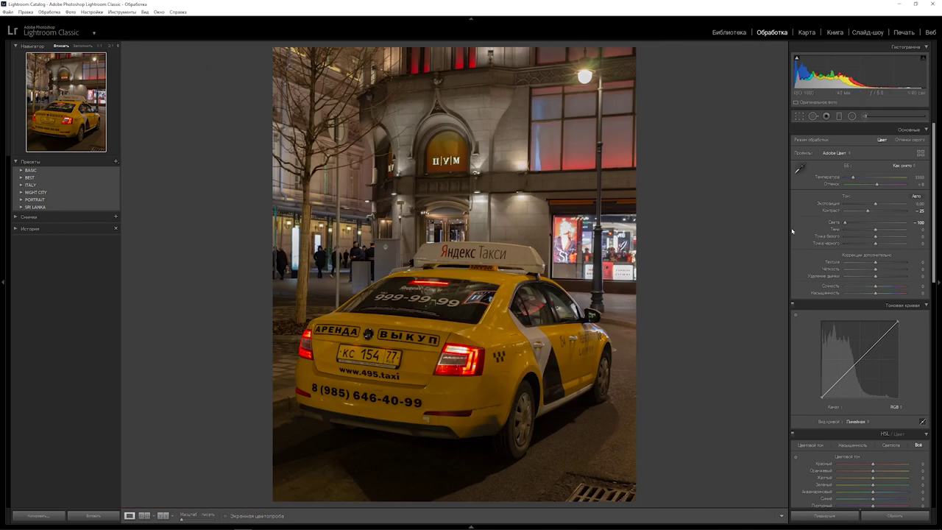
# Set Shadows to +50, Whites to about -45 and Blacks to about +40.
pyautogui.moveTo(875, 228); pyautogui.dragTo(891, 231)
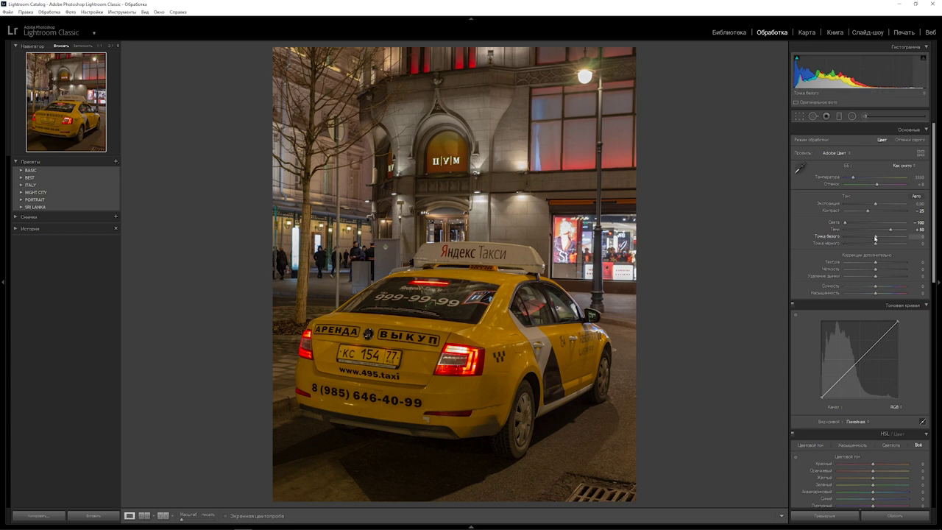
pyautogui.moveTo(874, 238); pyautogui.dragTo(861, 237)
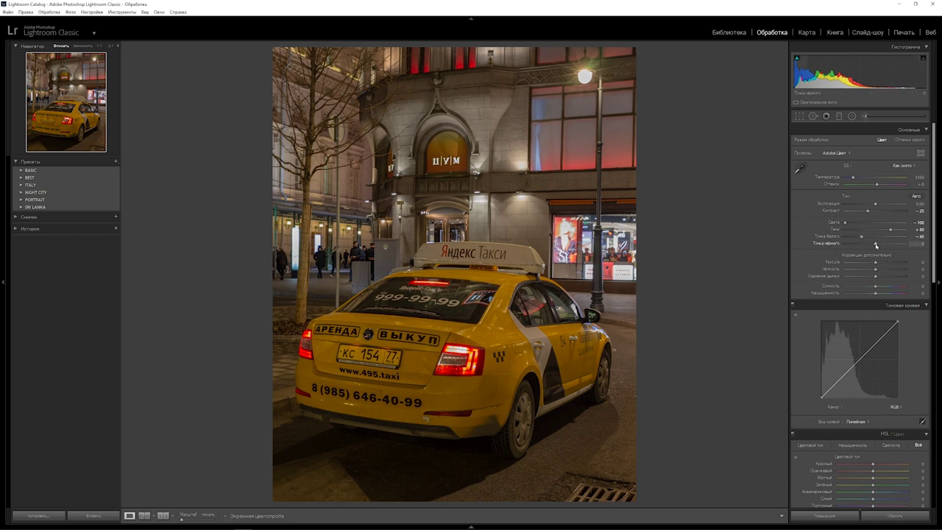
pyautogui.moveTo(875, 245); pyautogui.dragTo(888, 245)
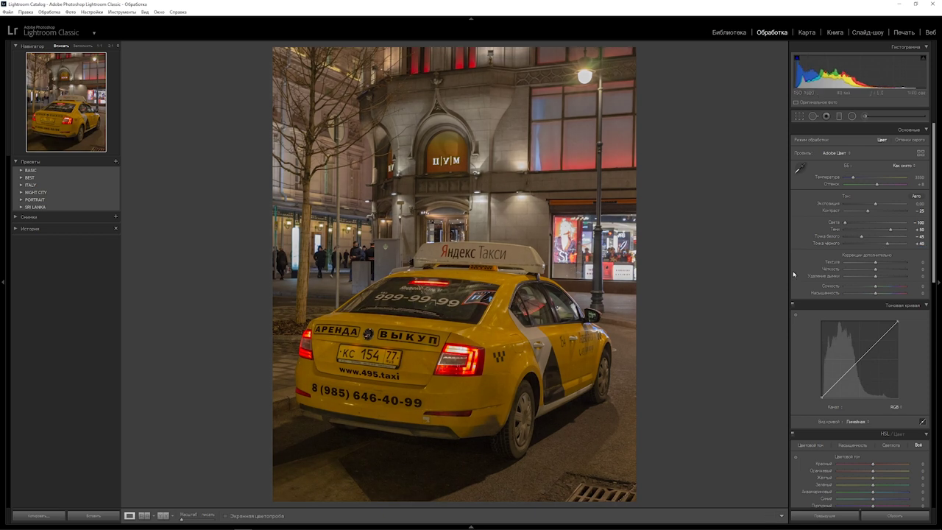
# Set Texture to +10 and give Clarity a small boost of 10.
pyautogui.click(920, 262)
pyautogui.write('10')
pyautogui.press('Return')
pyautogui.click(922, 269)
pyautogui.write('10')
pyautogui.press('Return')
# Drop Saturation to about -25 and raise Vibrance to about +50.
pyautogui.moveTo(876, 295); pyautogui.dragTo(868, 295)
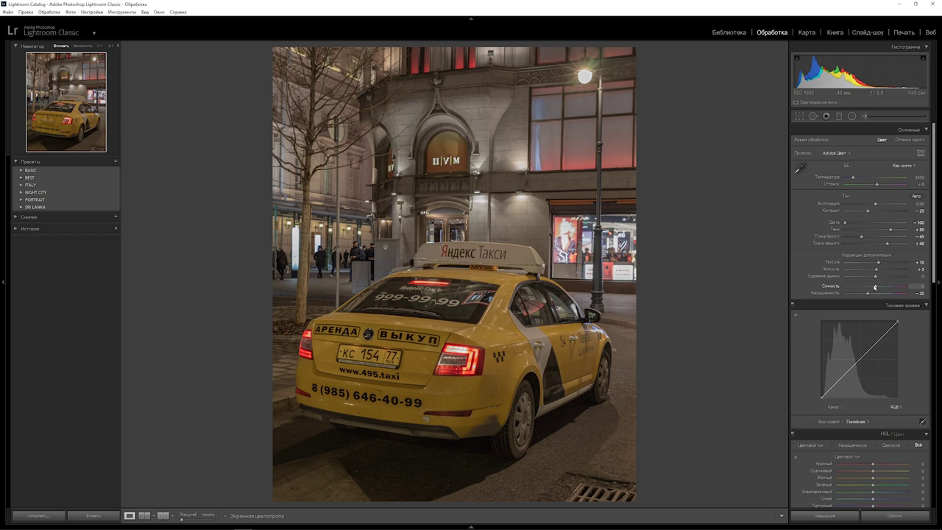
pyautogui.moveTo(876, 288); pyautogui.dragTo(892, 288)
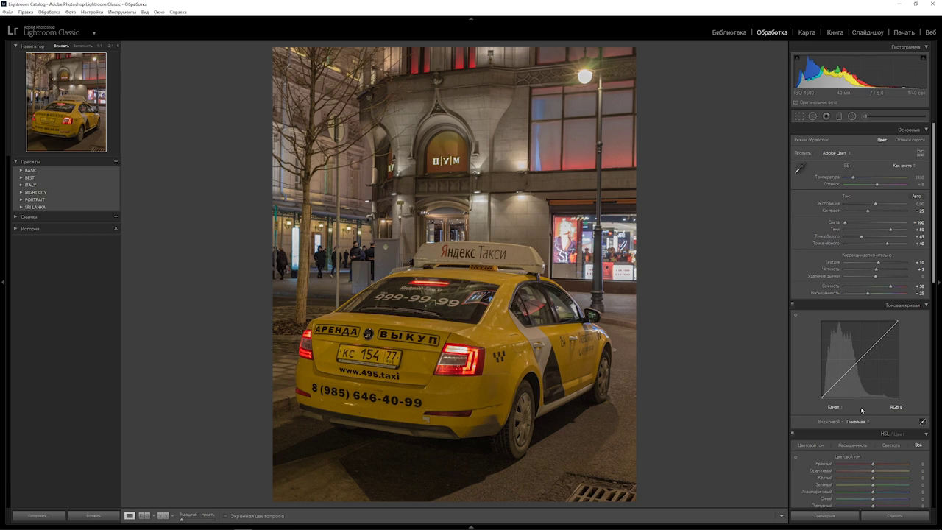
# Add tone curve points, pull the white point down and lower the upper point.
pyautogui.moveTo(840, 379); pyautogui.dragTo(841, 380)
pyautogui.click(861, 360)
pyautogui.click(879, 340)
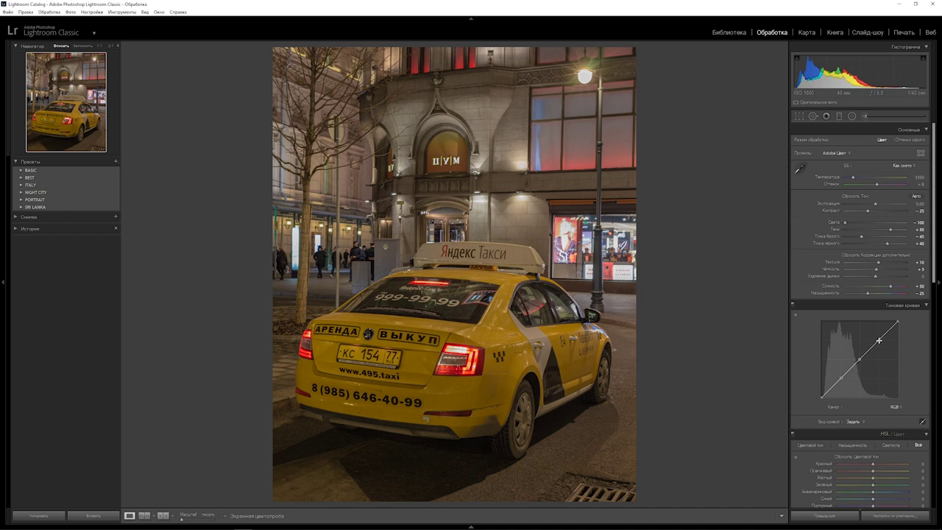
pyautogui.moveTo(897, 323); pyautogui.dragTo(907, 333)
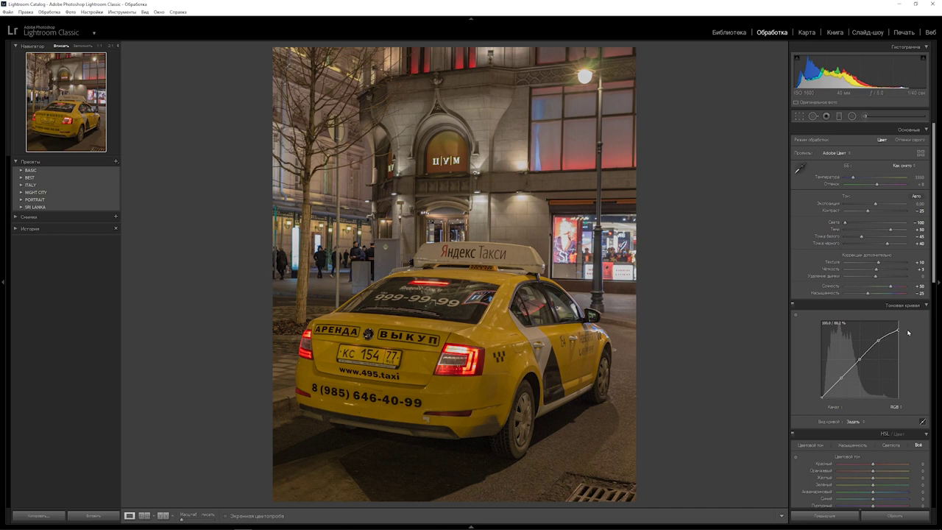
pyautogui.moveTo(878, 341); pyautogui.dragTo(879, 354)
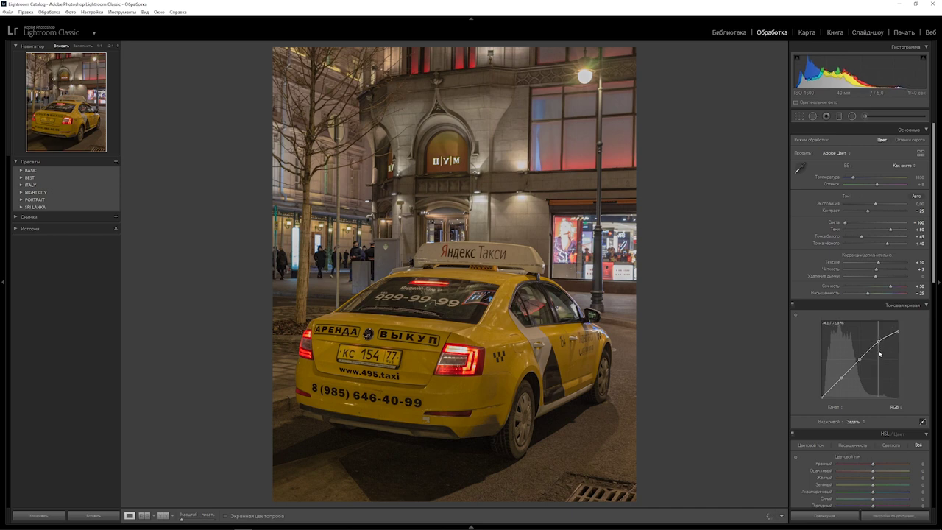
pyautogui.moveTo(879, 353); pyautogui.dragTo(880, 362)
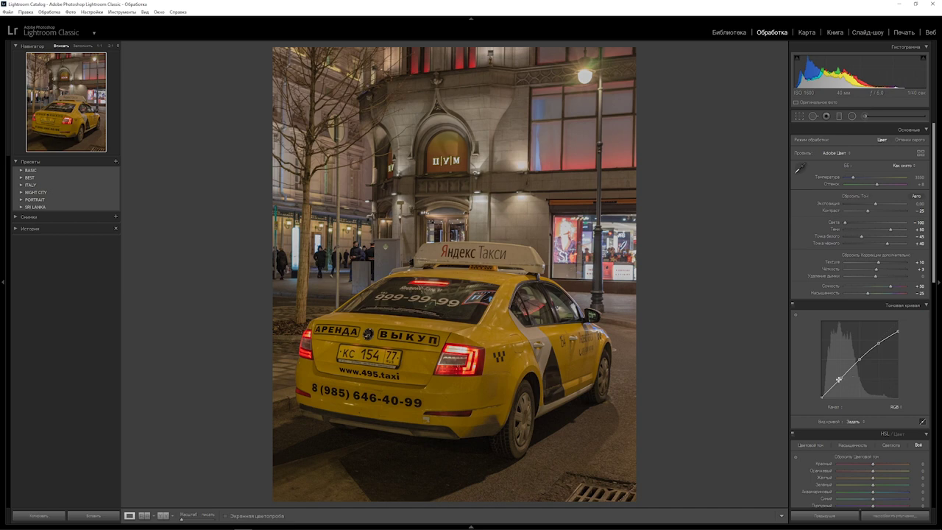
# Pull the tone curve's shadow point down, using Alt for finer control.
pyautogui.moveTo(840, 379); pyautogui.dragTo(843, 422)
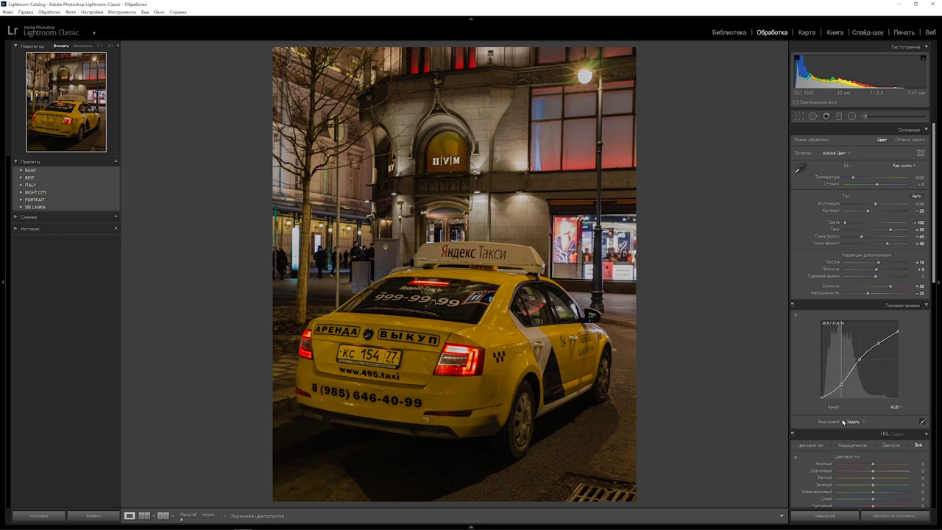
pyautogui.moveTo(843, 421); pyautogui.dragTo(814, 338)
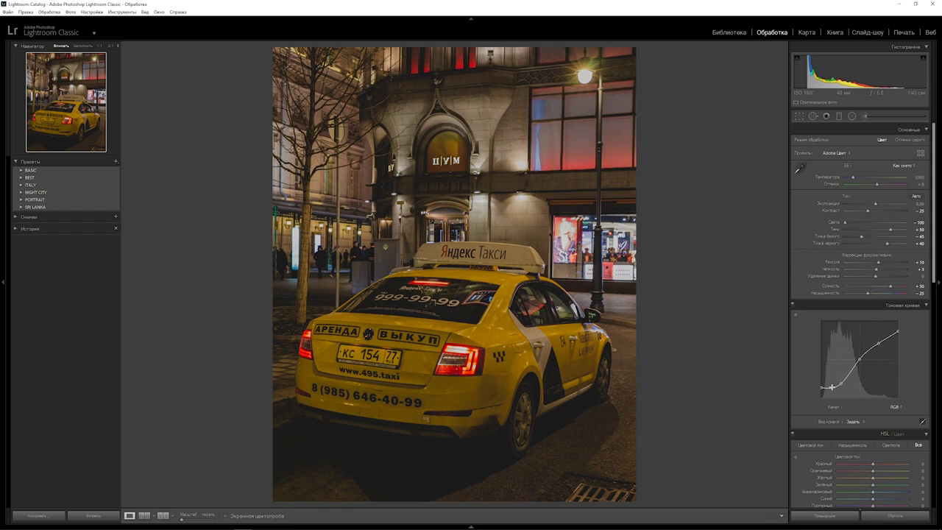
pyautogui.press('alt')
pyautogui.press('alt')
pyautogui.moveTo(834, 391); pyautogui.dragTo(833, 400)
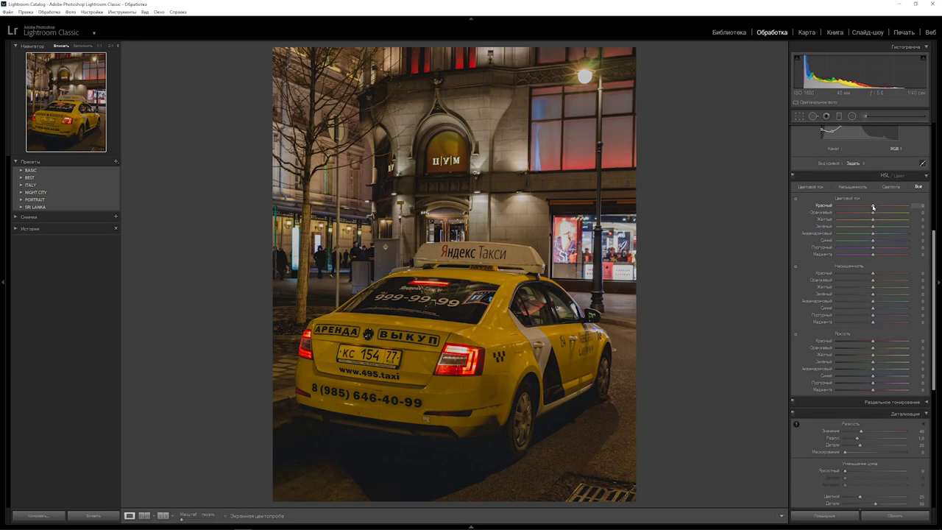
# Shift HSL hues: red +25, orange -50, yellow -65, green +40, aqua about +65.
pyautogui.moveTo(873, 208); pyautogui.dragTo(880, 207)
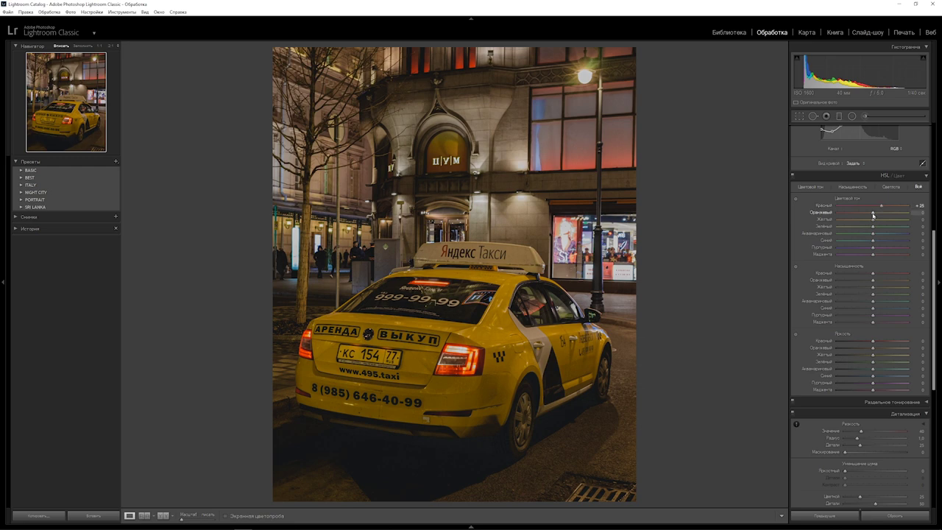
pyautogui.moveTo(873, 215); pyautogui.dragTo(856, 213)
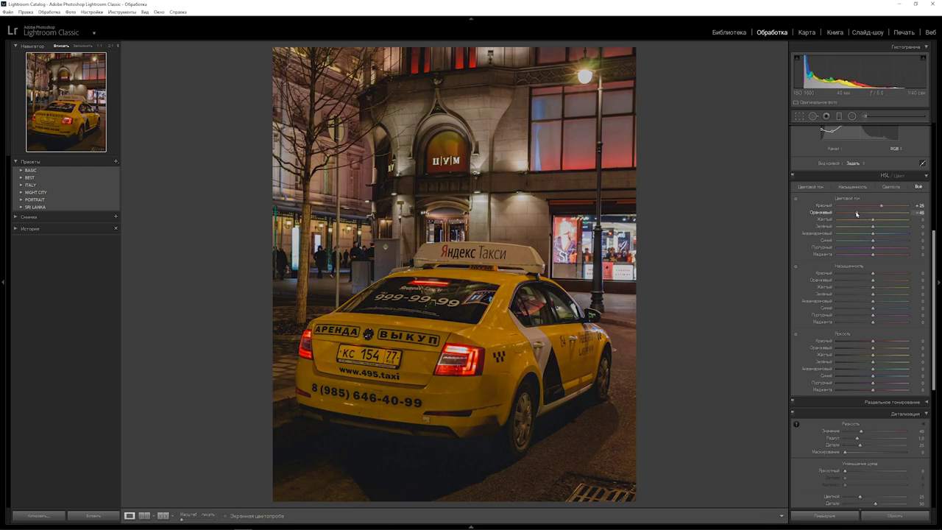
pyautogui.moveTo(856, 214); pyautogui.dragTo(855, 213)
pyautogui.moveTo(874, 222); pyautogui.dragTo(851, 221)
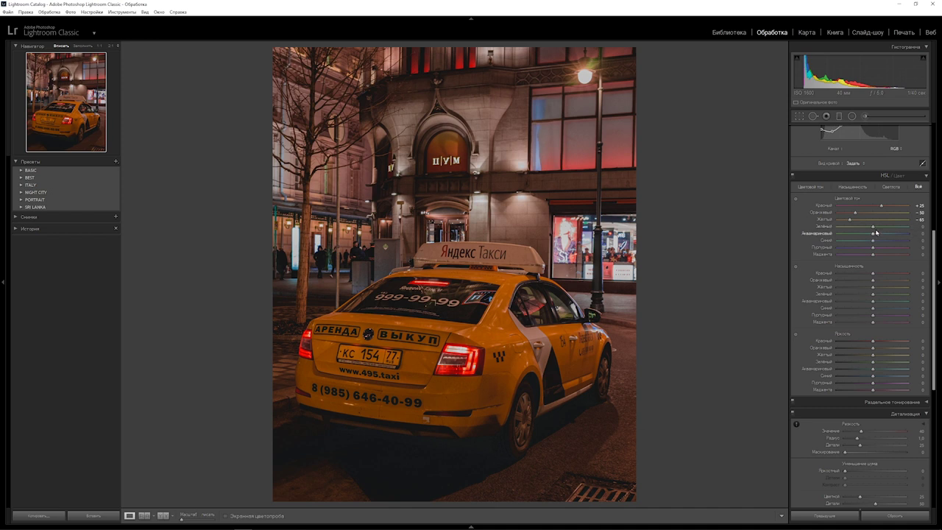
pyautogui.moveTo(874, 228); pyautogui.dragTo(887, 229)
pyautogui.moveTo(873, 235)
pyautogui.mouseDown()
pyautogui.moveTo(896, 235)
pyautogui.moveTo(863, 241)
pyautogui.mouseUp()
# Inspect the upper windows at 1:1; set blue hue -35, magenta +100, purple -80.
pyautogui.click(543, 144)
pyautogui.moveTo(546, 139); pyautogui.dragTo(540, 244)
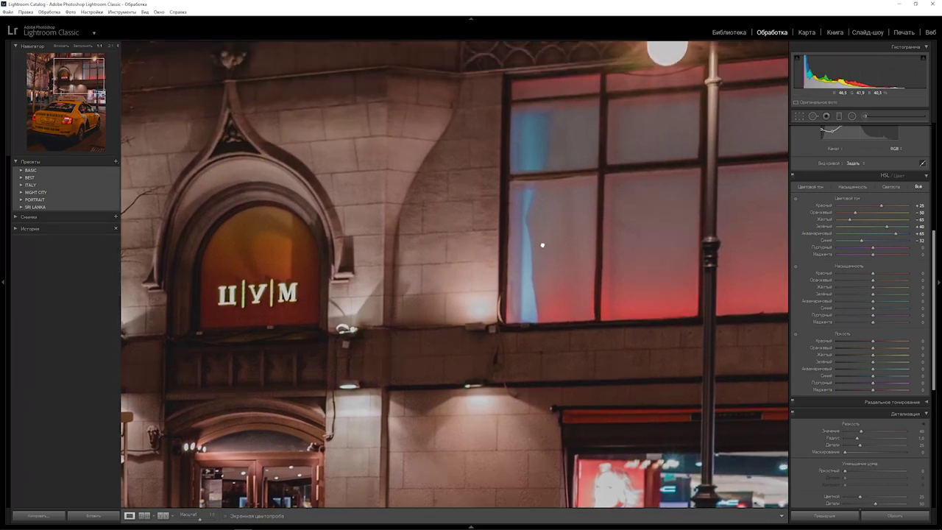
pyautogui.moveTo(860, 241); pyautogui.dragTo(860, 242)
pyautogui.moveTo(873, 257); pyautogui.dragTo(913, 254)
pyautogui.moveTo(874, 250)
pyautogui.mouseDown()
pyautogui.moveTo(837, 248)
pyautogui.moveTo(845, 247)
pyautogui.mouseUp()
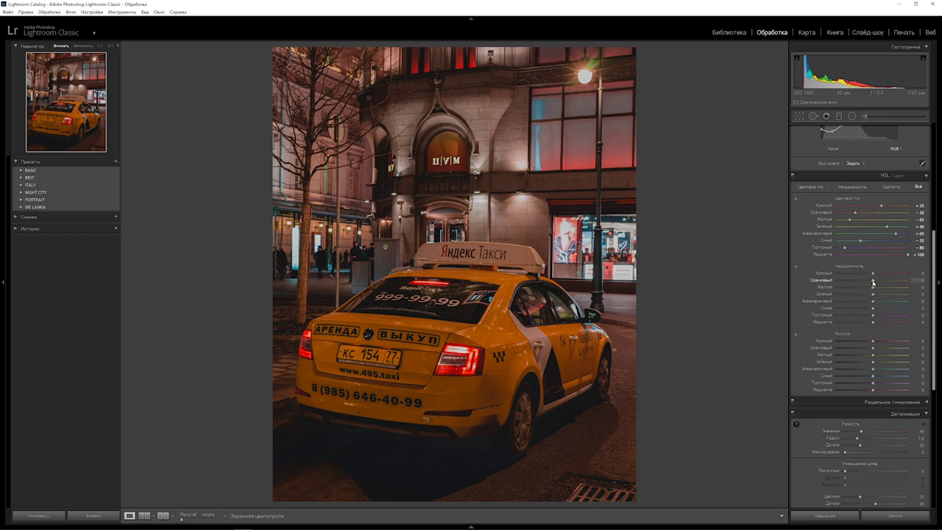
# Set orange saturation to -100, yellow to about -30 and green to -50.
pyautogui.moveTo(873, 283); pyautogui.dragTo(788, 284)
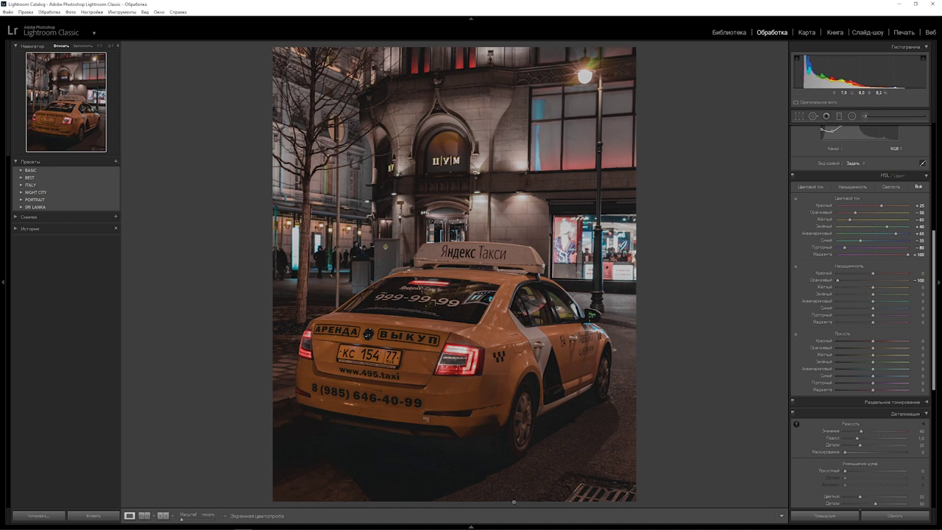
pyautogui.moveTo(872, 287); pyautogui.dragTo(862, 288)
pyautogui.moveTo(861, 289); pyautogui.dragTo(863, 289)
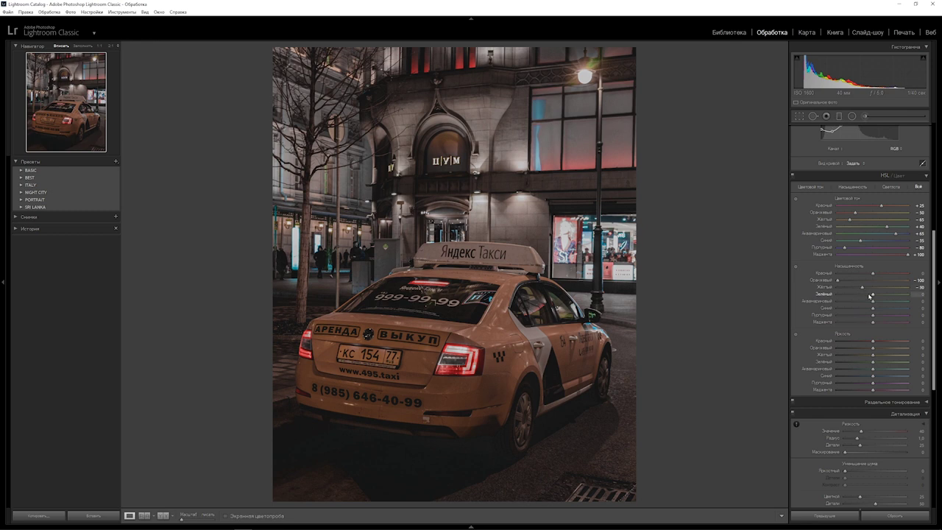
pyautogui.click(918, 294)
pyautogui.write('-50')
pyautogui.press('Return')
# Set aqua, blue, purple and magenta saturation each to -50.
pyautogui.click(921, 301)
pyautogui.write('-50')
pyautogui.press('Return')
pyautogui.click(920, 308)
pyautogui.press('Return')
pyautogui.click(918, 315)
pyautogui.write('-50')
pyautogui.press('Return')
pyautogui.click(918, 322)
pyautogui.press('Return')
# Darken red luminance to -10, brighten the oranges and darken the aquas.
pyautogui.moveTo(874, 343); pyautogui.dragTo(869, 351)
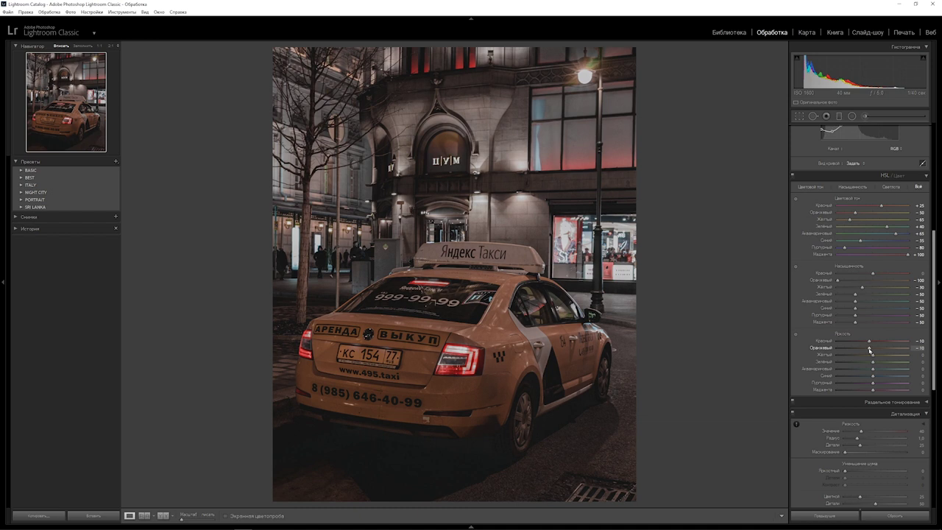
pyautogui.moveTo(869, 351); pyautogui.dragTo(873, 348)
pyautogui.moveTo(872, 368); pyautogui.dragTo(863, 377)
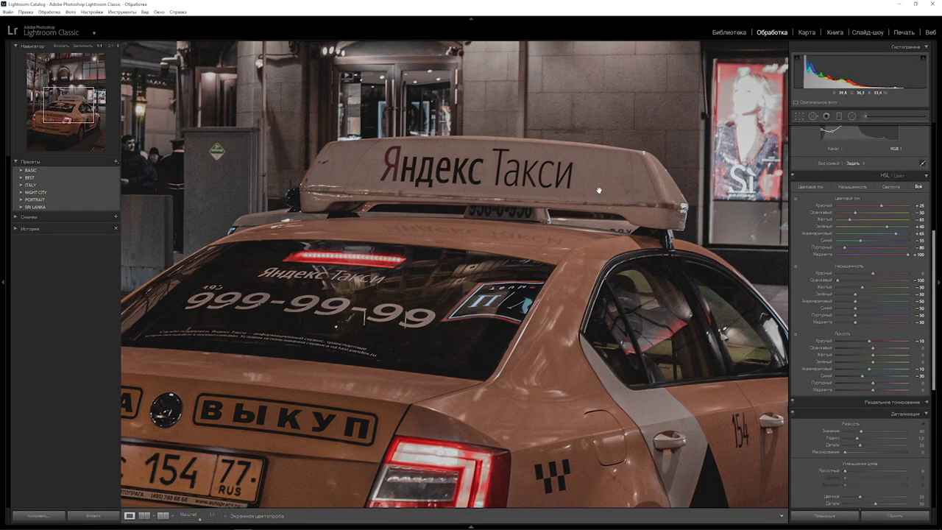
# Set luminance noise reduction to 20 with Detail 0, and raise sharpening to about 70.
pyautogui.moveTo(598, 191); pyautogui.dragTo(630, 332)
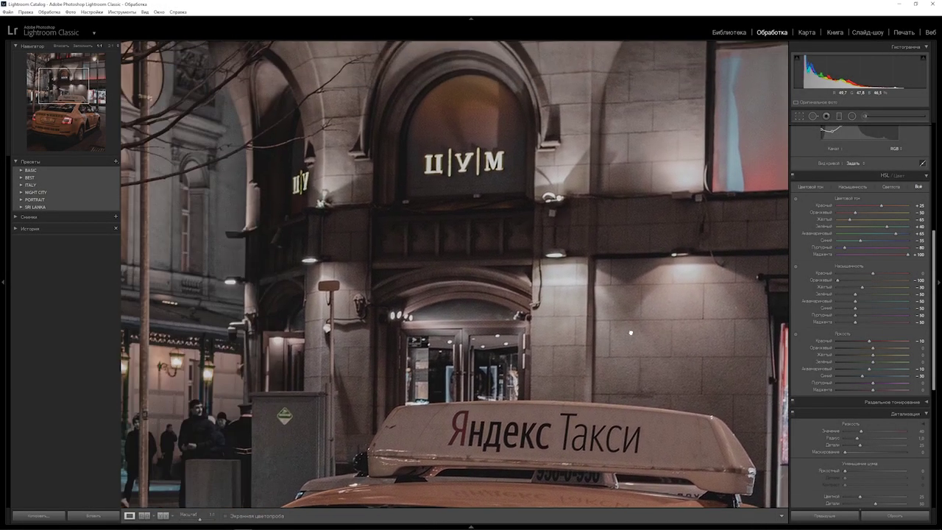
pyautogui.moveTo(284, 325)
pyautogui.mouseDown()
pyautogui.moveTo(453, 310)
pyautogui.moveTo(195, 213)
pyautogui.mouseUp()
pyautogui.scroll(-5, 934, 415)
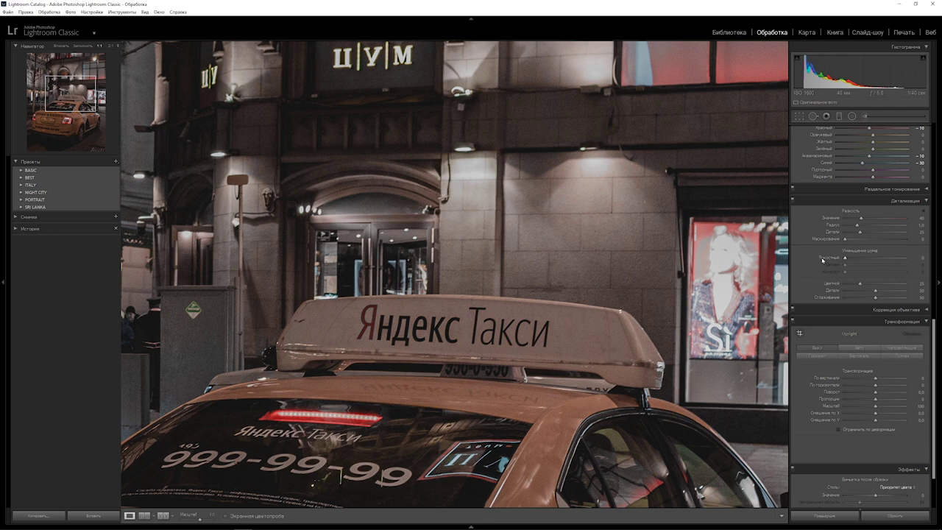
pyautogui.moveTo(845, 259); pyautogui.dragTo(860, 259)
pyautogui.moveTo(861, 259); pyautogui.dragTo(856, 259)
pyautogui.moveTo(875, 266); pyautogui.dragTo(735, 289)
pyautogui.moveTo(861, 218); pyautogui.dragTo(873, 219)
# Fit the photo in view and cool the white balance temperature to 2849.
pyautogui.press('z')
pyautogui.scroll(10, 861, 294)
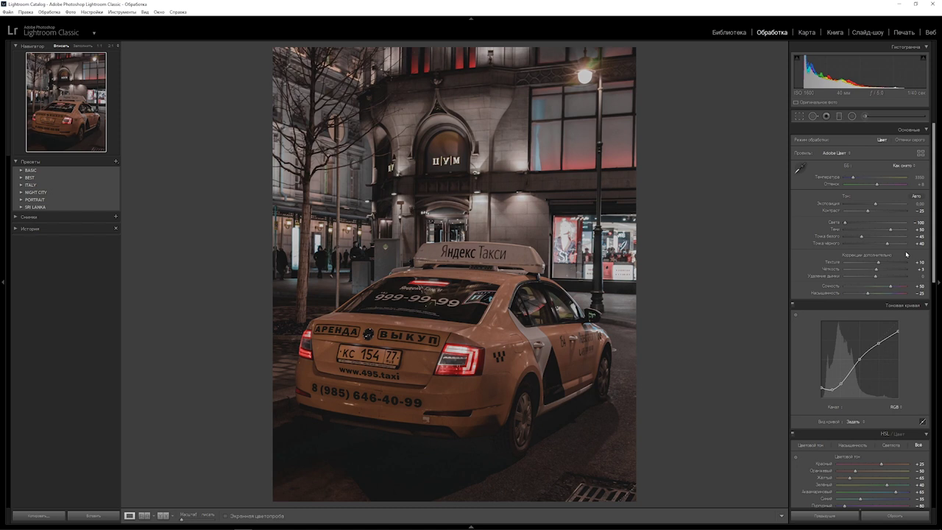
pyautogui.moveTo(854, 179); pyautogui.dragTo(850, 179)
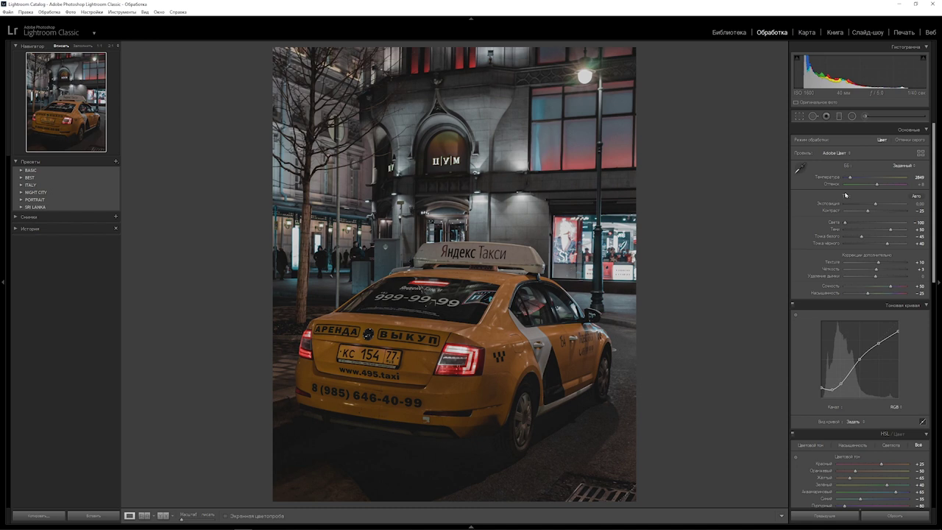
# Build an S-curve on the red channel, raising highlights and lowering shadows.
pyautogui.click(899, 408)
pyautogui.click(882, 426)
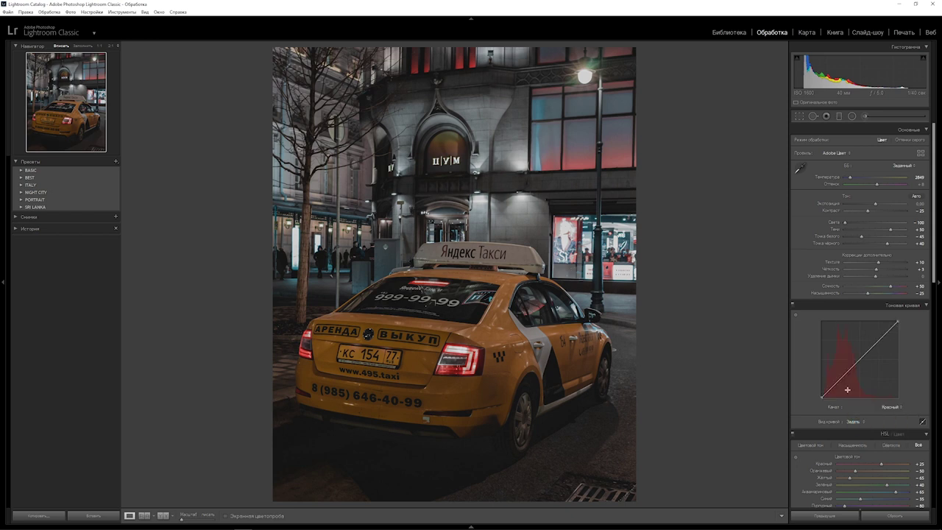
pyautogui.click(840, 379)
pyautogui.press('alt')
pyautogui.click(879, 340)
pyautogui.moveTo(878, 339); pyautogui.dragTo(872, 311)
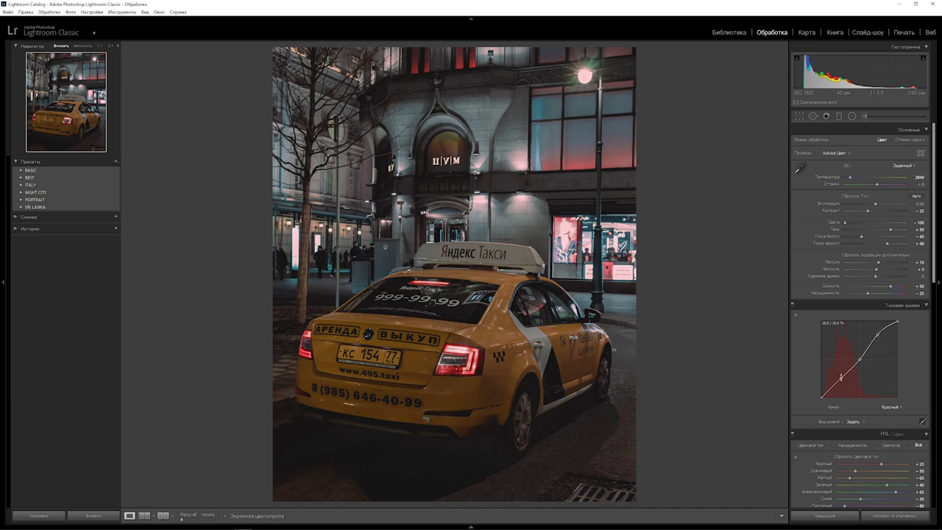
pyautogui.click(841, 378)
pyautogui.moveTo(842, 378); pyautogui.dragTo(842, 384)
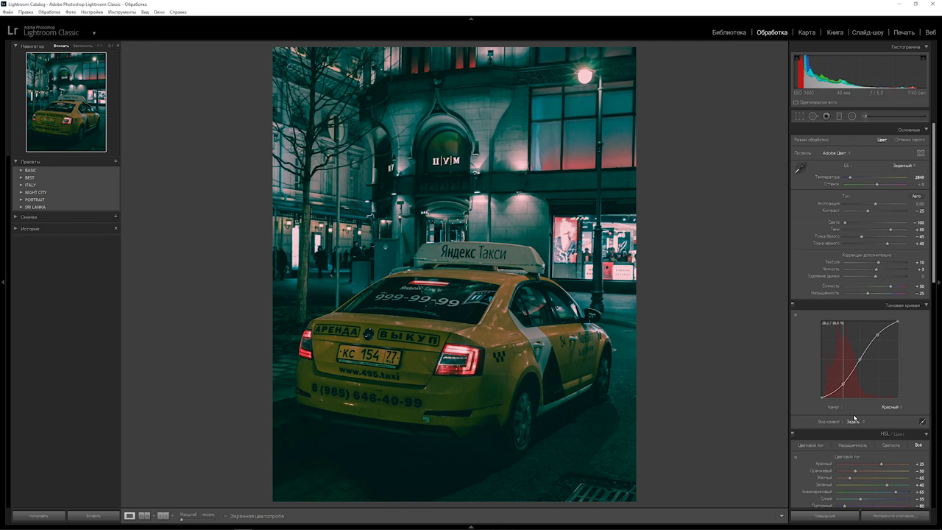
# Reset the green curve to straight and build an S-curve on the blue channel.
pyautogui.click(891, 406)
pyautogui.click(879, 434)
pyautogui.doubleClick(874, 323)
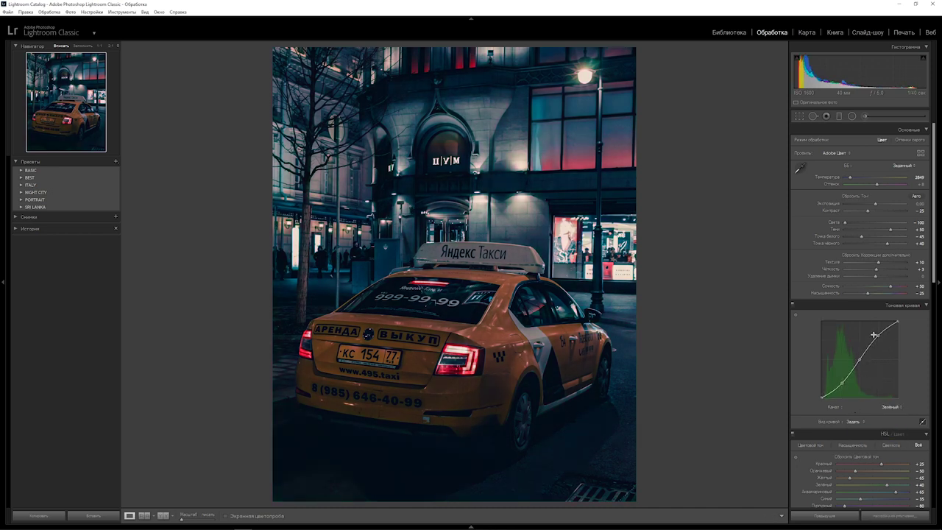
pyautogui.click(892, 406)
pyautogui.click(879, 441)
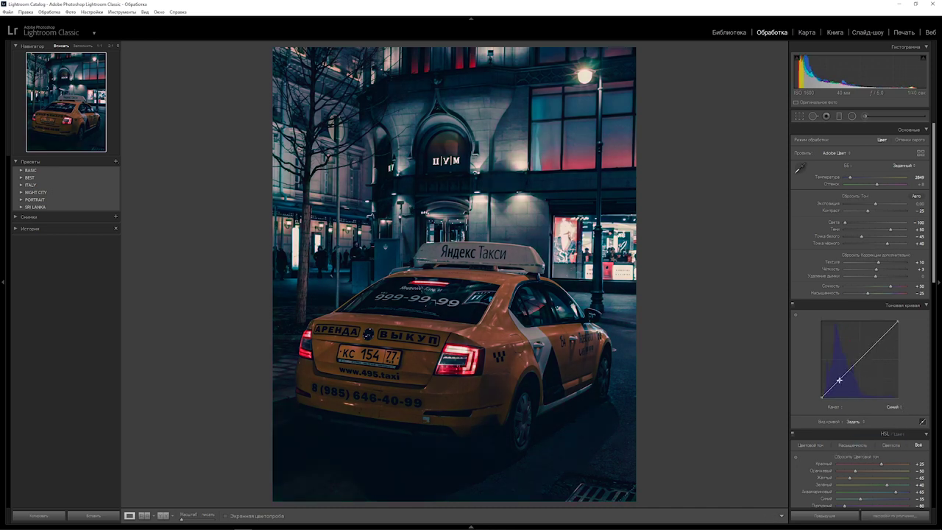
pyautogui.click(860, 359)
pyautogui.moveTo(877, 342); pyautogui.dragTo(877, 335)
pyautogui.moveTo(841, 377); pyautogui.dragTo(841, 383)
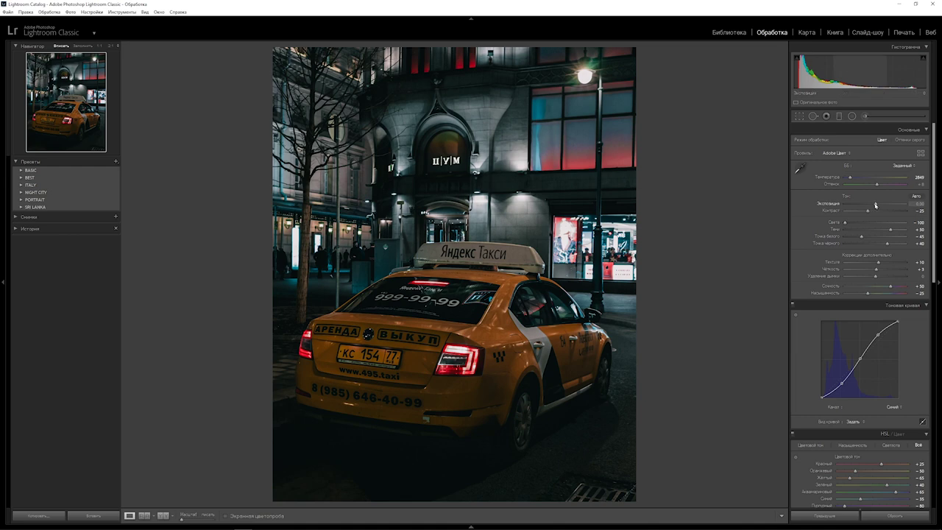
# Raise Exposure to +0.76 and drop Contrast to −35 in the Basic panel.
pyautogui.moveTo(875, 205); pyautogui.dragTo(880, 203)
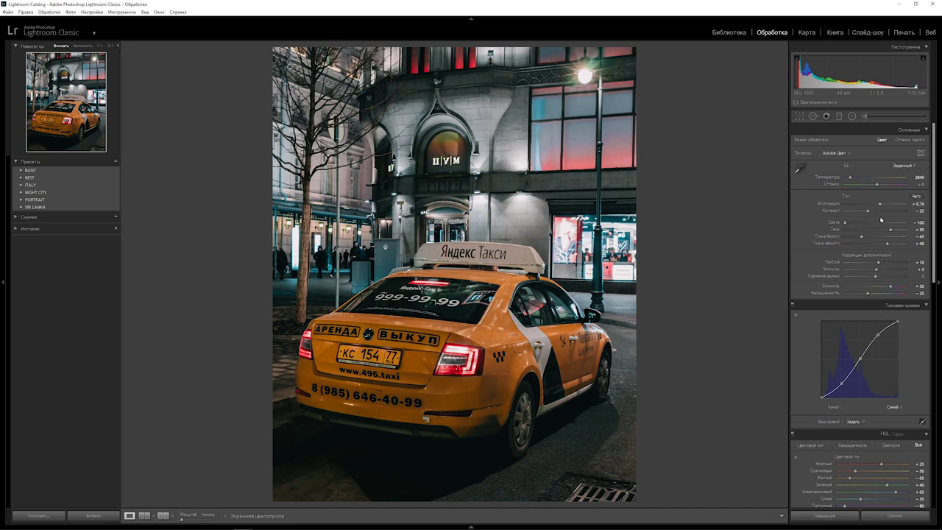
pyautogui.moveTo(868, 212); pyautogui.dragTo(864, 212)
# Switch the tone curve to the Red channel and fine-tune its lower shadow point.
pyautogui.click(892, 406)
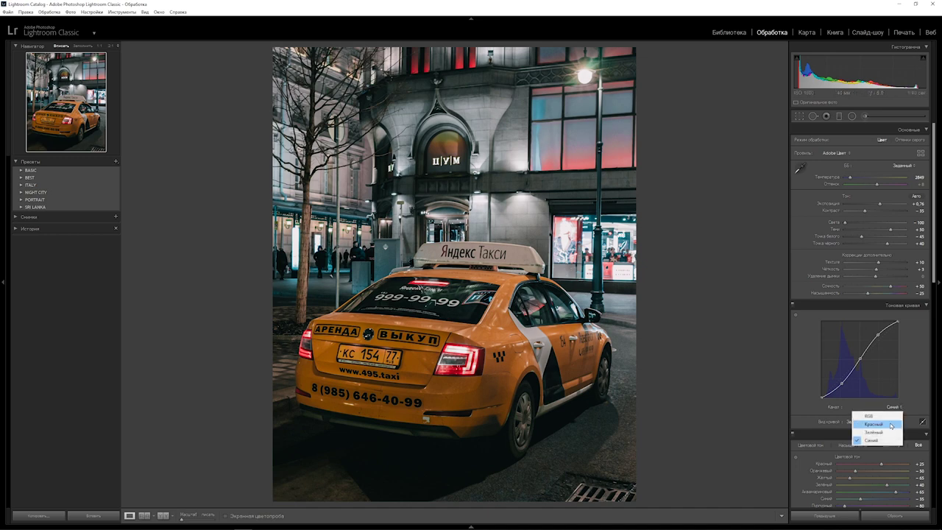
pyautogui.click(890, 425)
pyautogui.press('alt')
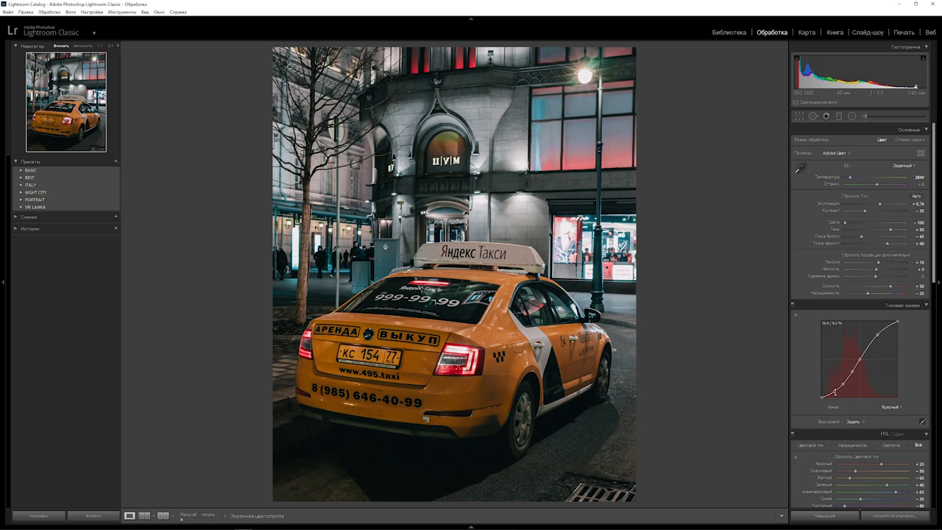
pyautogui.moveTo(835, 392); pyautogui.dragTo(830, 365)
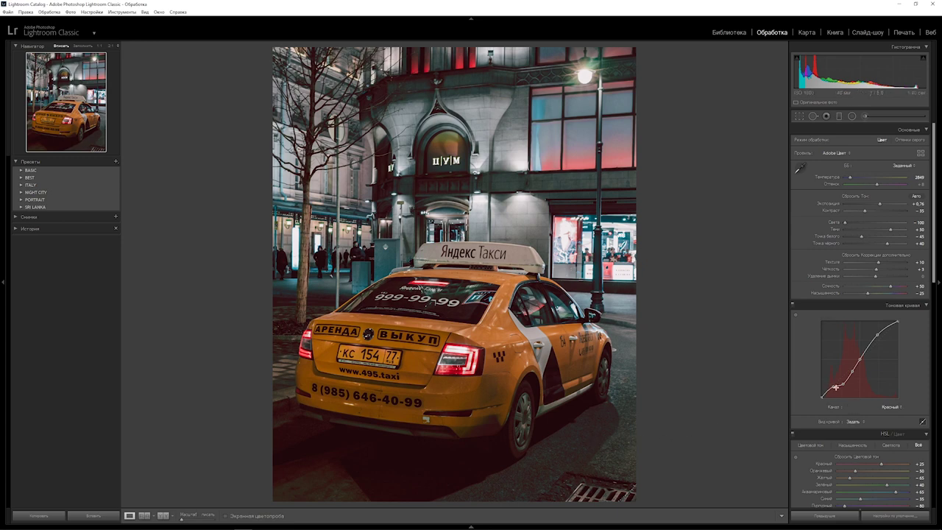
pyautogui.moveTo(835, 386); pyautogui.dragTo(835, 382)
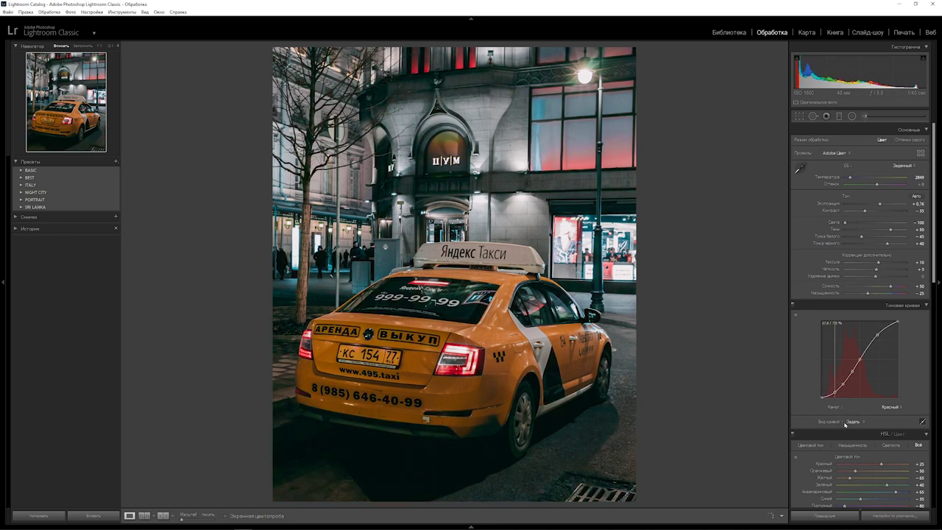
pyautogui.press('alt')
pyautogui.press('alt')
# Zoom to 1:1 on the taxi's side and nudge the red curve point to warm the image.
pyautogui.click(614, 378)
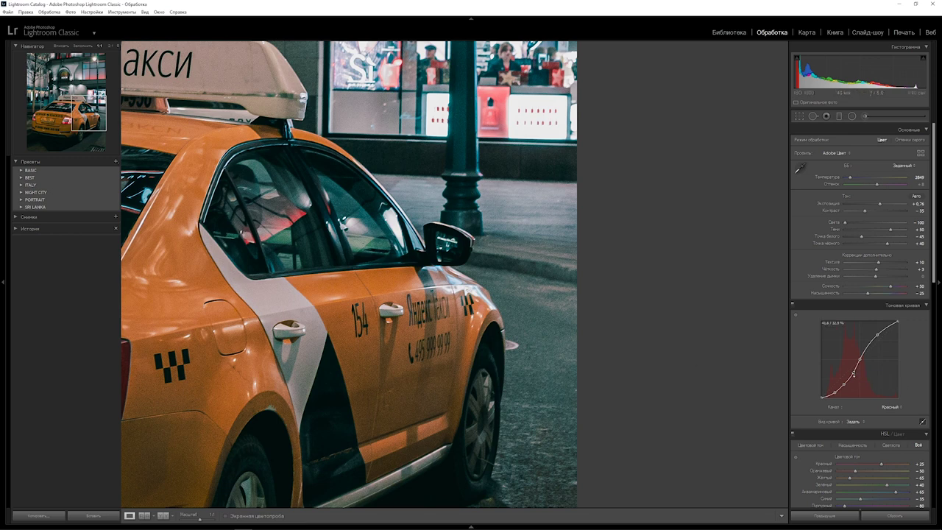
pyautogui.moveTo(854, 373); pyautogui.dragTo(854, 376)
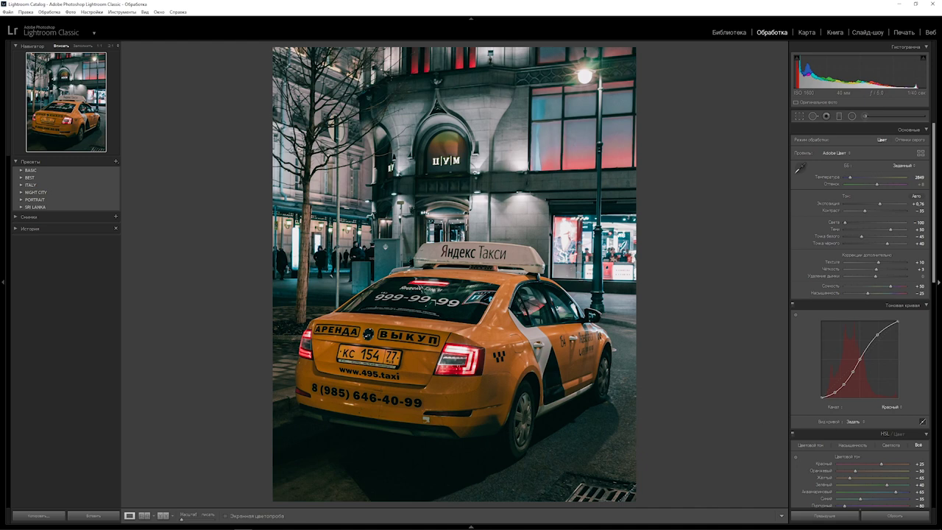
# On the Green tone curve, add a midpoint and pull green out of the shadows.
pyautogui.click(900, 407)
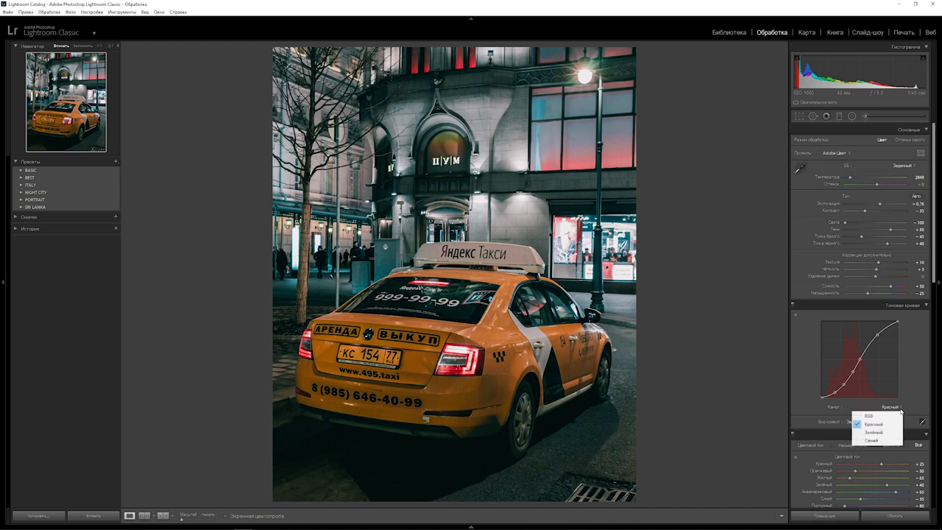
pyautogui.click(881, 433)
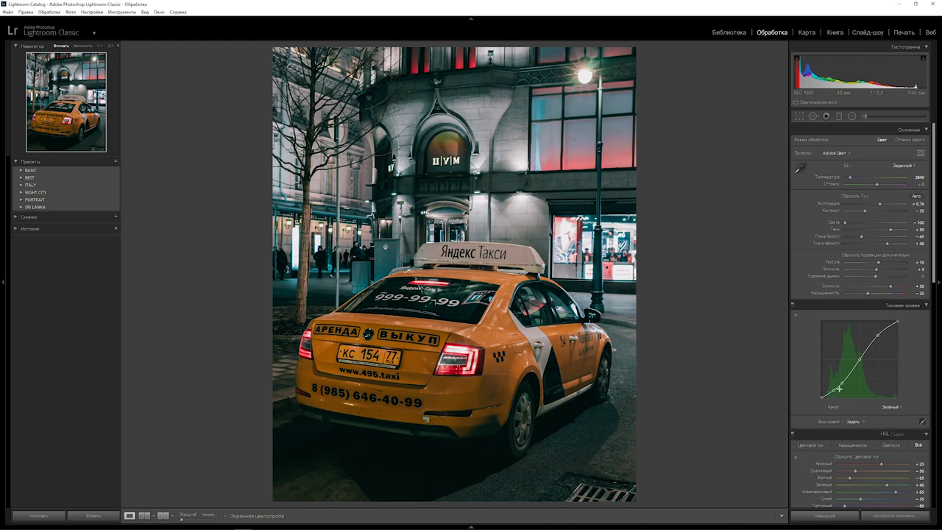
pyautogui.click(852, 371)
pyautogui.moveTo(841, 383); pyautogui.dragTo(832, 395)
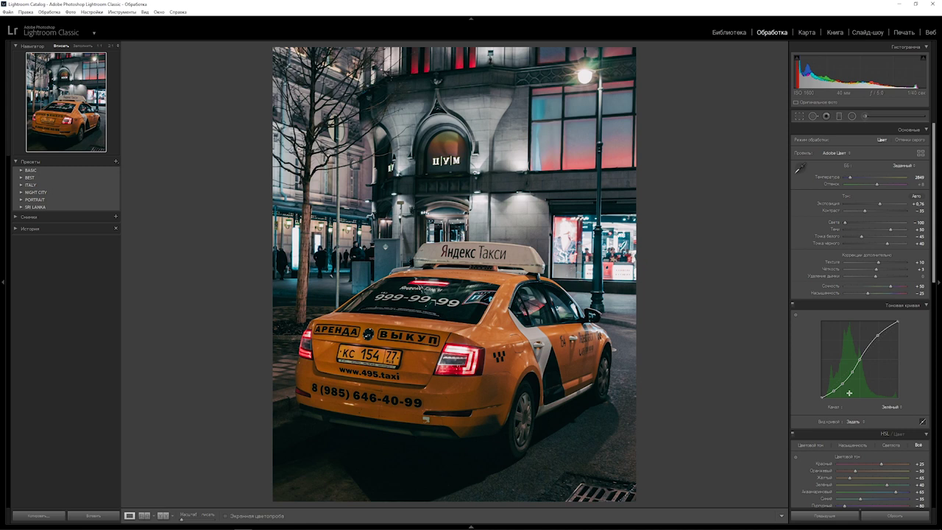
# On the Blue tone curve, add a midpoint and lift the black point to fade the shadows.
pyautogui.click(891, 406)
pyautogui.click(882, 441)
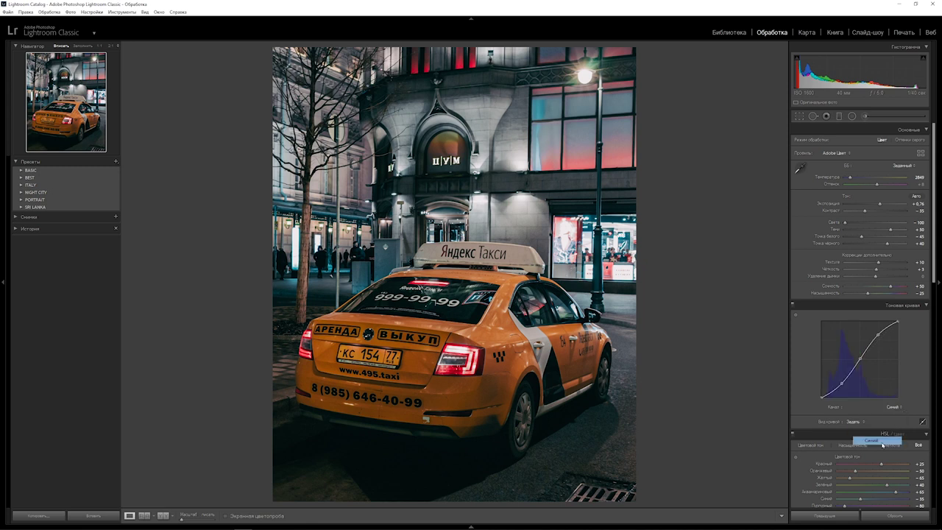
pyautogui.click(852, 372)
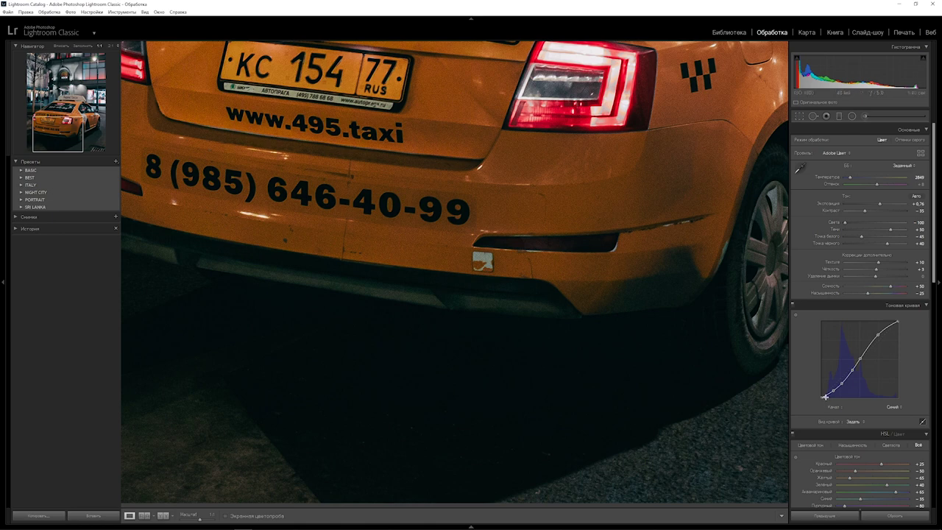
pyautogui.moveTo(825, 398); pyautogui.dragTo(821, 398)
pyautogui.moveTo(821, 398); pyautogui.dragTo(802, 351)
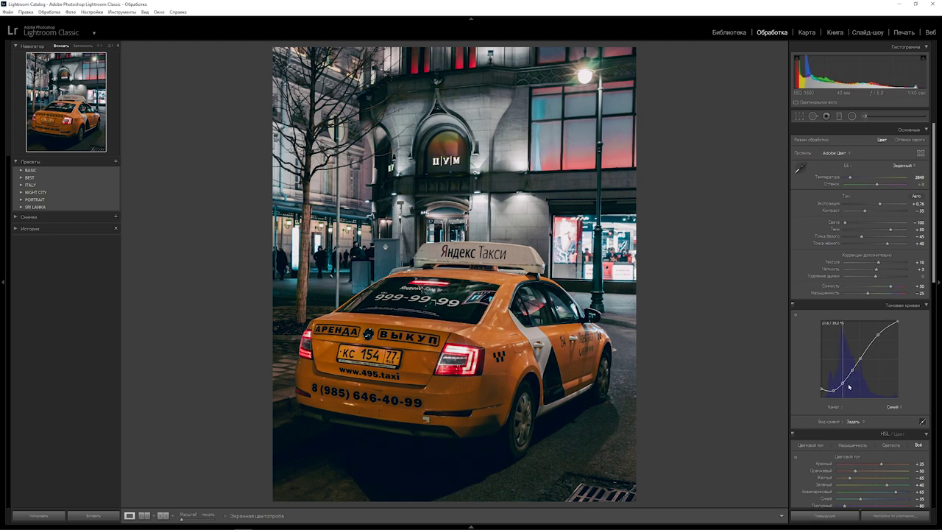
# Nudge the low blue-curve point up, then toggle the Before view to compare with the original.
pyautogui.press('alt')
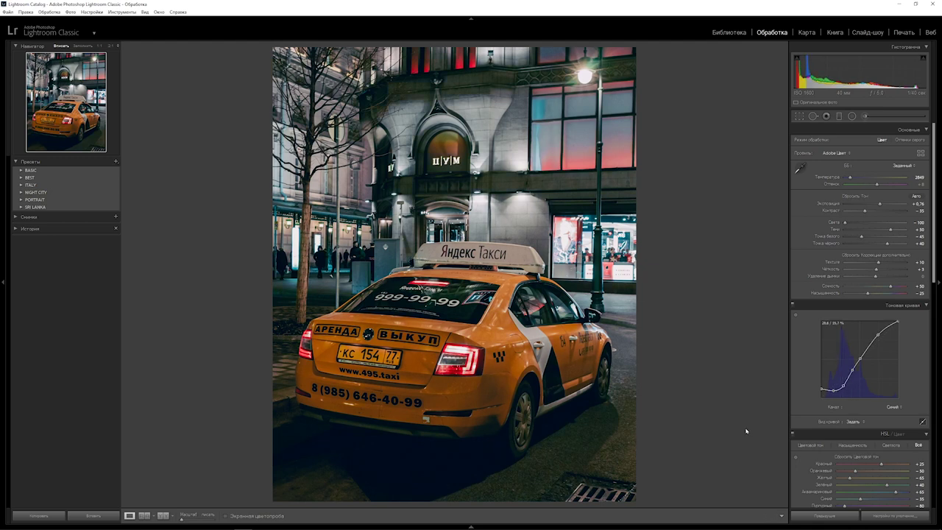
pyautogui.moveTo(844, 388); pyautogui.dragTo(843, 377)
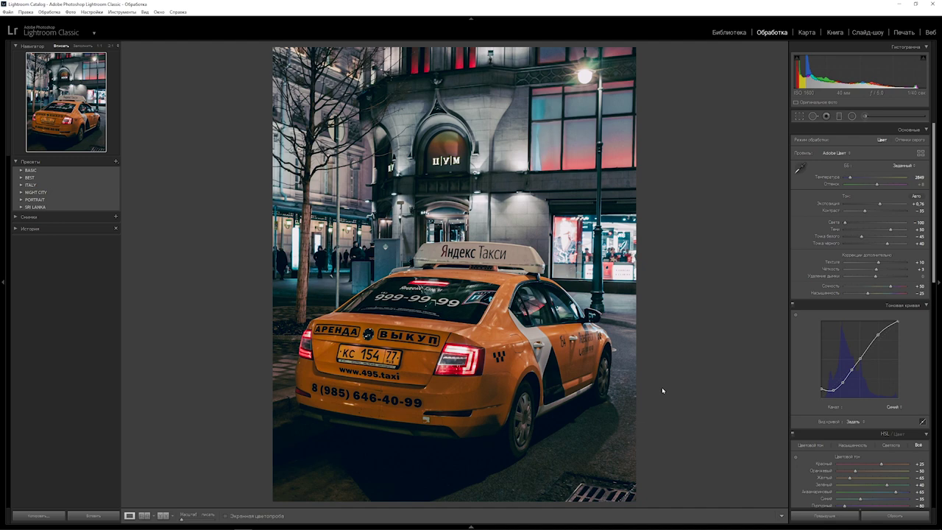
pyautogui.press('\\')
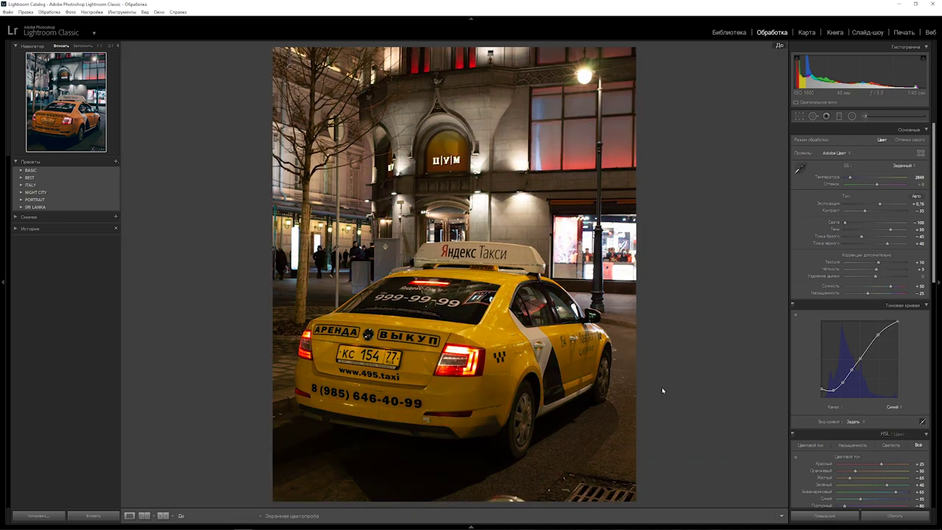
pyautogui.press('\\')
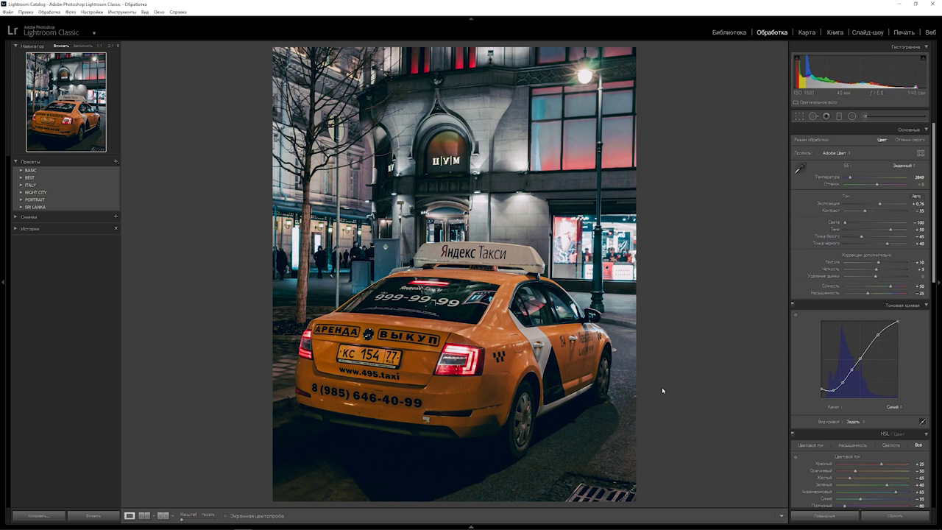
# Create a YOUTUBE preset group and name the new develop preset 'Night City'.
pyautogui.click(115, 161)
pyautogui.click(147, 168)
pyautogui.click(647, 202)
pyautogui.click(648, 214)
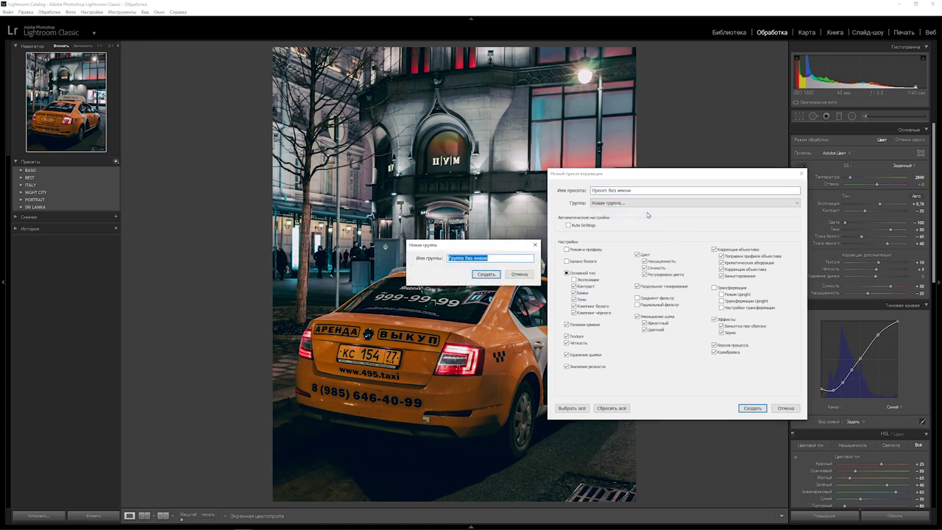
pyautogui.write('YOUTUBE')
pyautogui.click(487, 274)
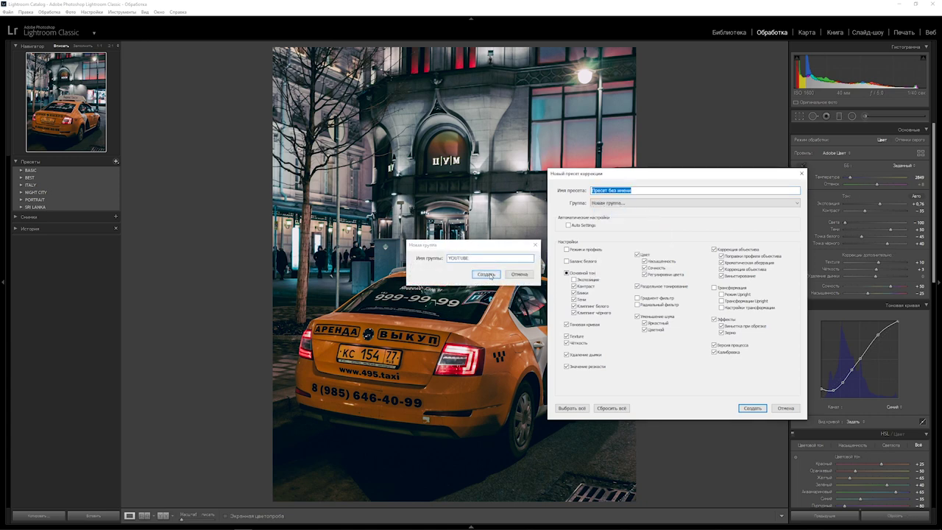
pyautogui.write('Night City')
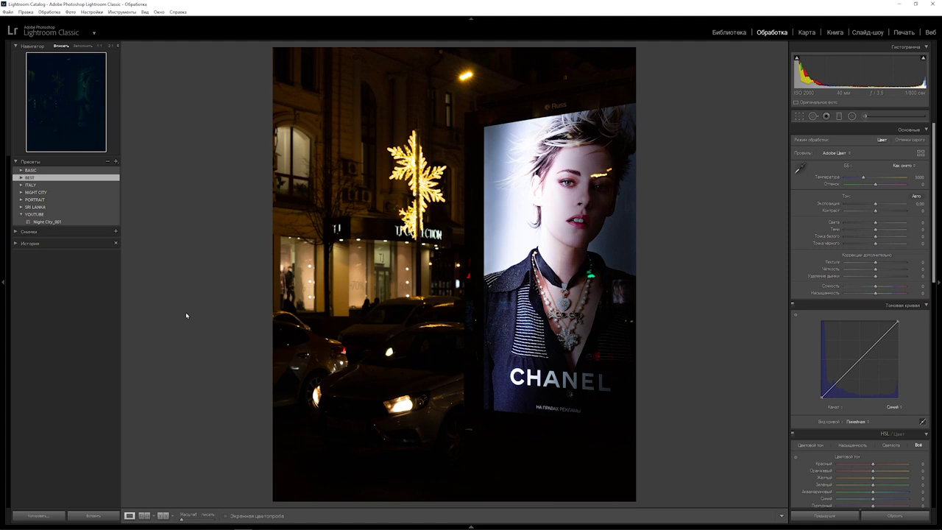
# Apply the Night City_001 preset to the billboard photo, brighten exposure and lower temperature slightly.
pyautogui.click(47, 221)
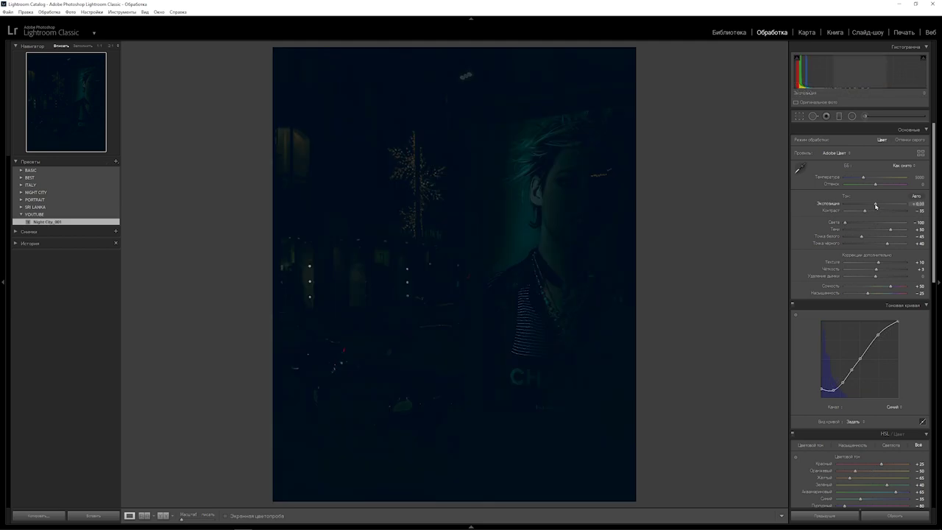
pyautogui.moveTo(877, 207); pyautogui.dragTo(895, 206)
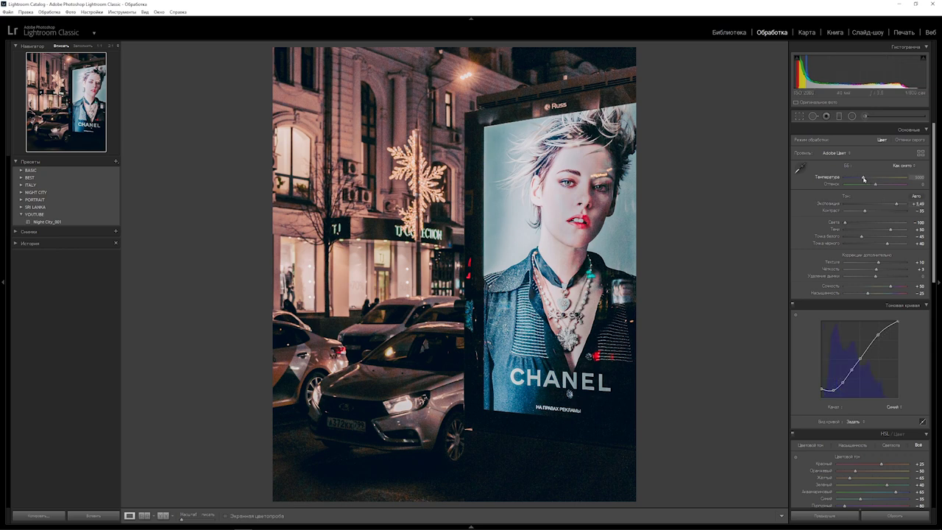
pyautogui.moveTo(863, 179); pyautogui.dragTo(861, 179)
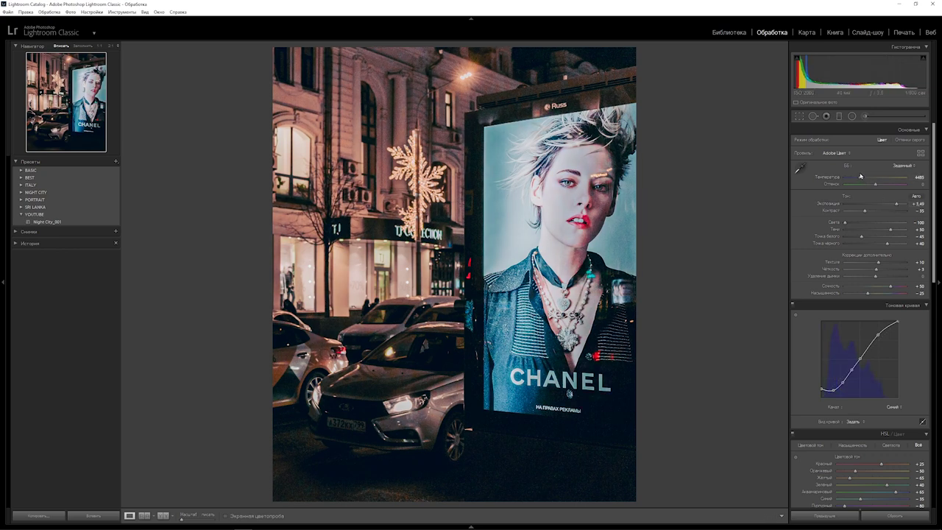
pyautogui.scroll(-5, 935, 232)
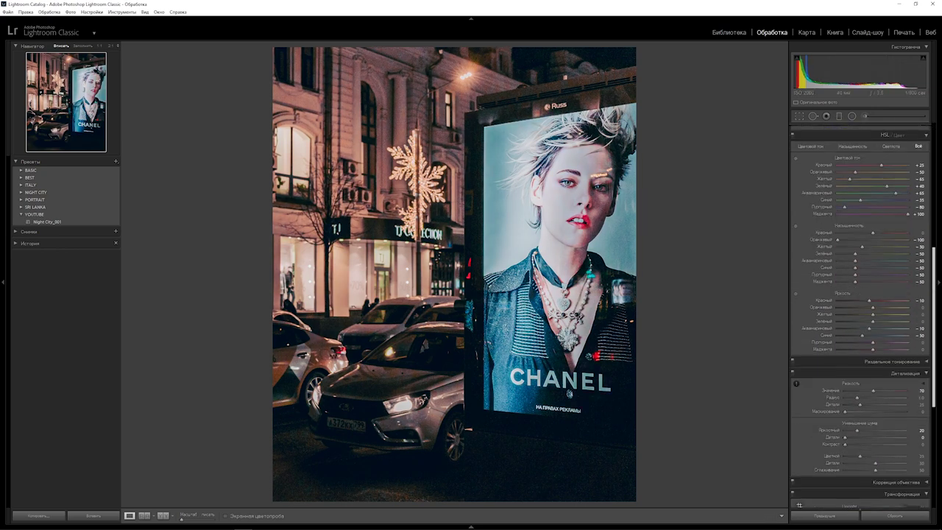
pyautogui.scroll(1, 861, 316)
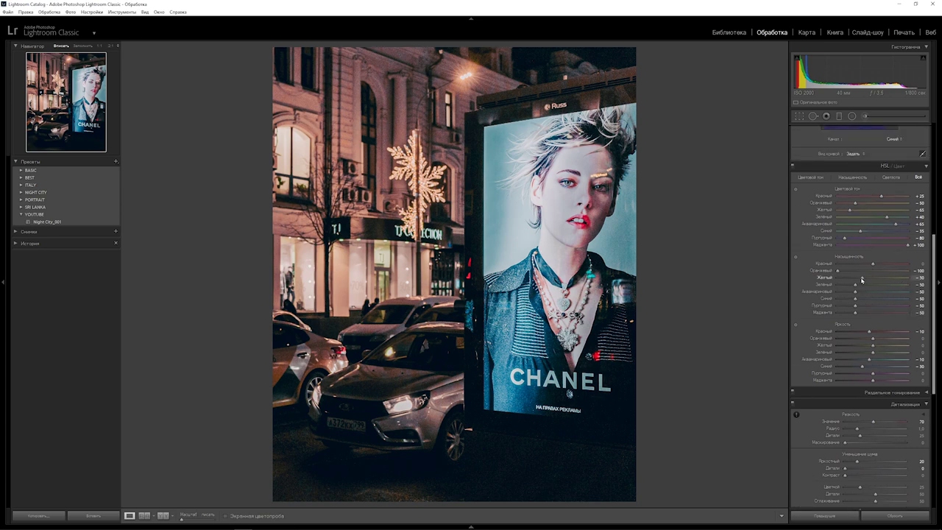
# Test the Orange saturation, set Shadows to about +28 and cool Temperature to about 4262.
pyautogui.moveTo(862, 279)
pyautogui.mouseDown()
pyautogui.moveTo(847, 278)
pyautogui.moveTo(889, 273)
pyautogui.moveTo(845, 273)
pyautogui.mouseUp()
pyautogui.scroll(5, 846, 295)
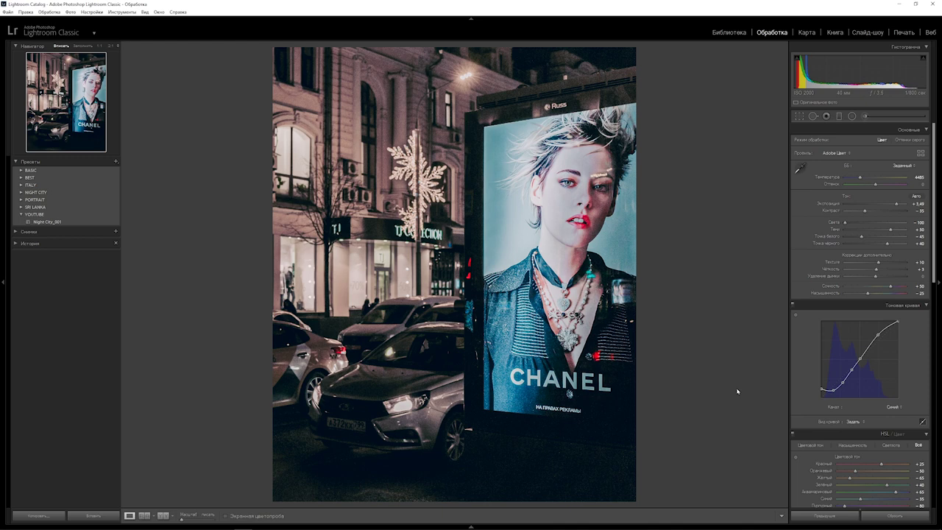
pyautogui.moveTo(889, 231); pyautogui.dragTo(883, 231)
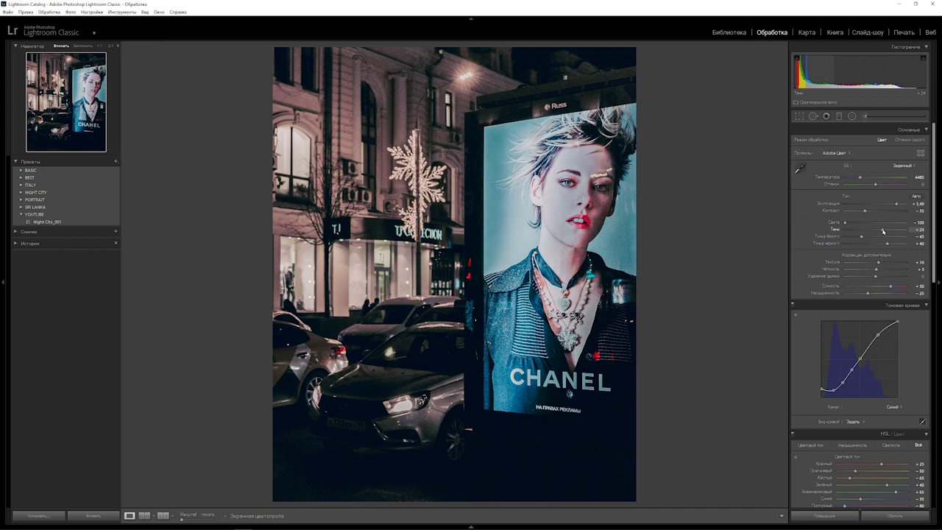
pyautogui.moveTo(883, 231); pyautogui.dragTo(884, 231)
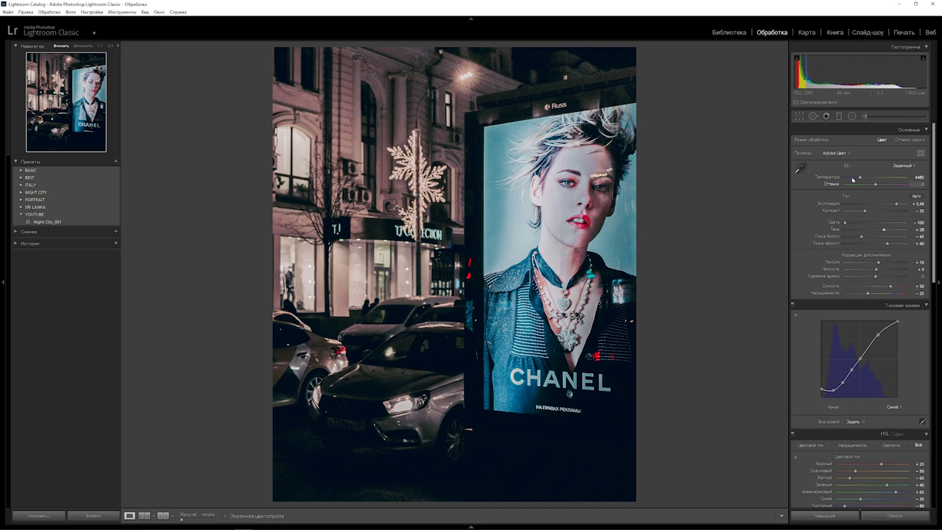
pyautogui.moveTo(860, 177); pyautogui.dragTo(858, 179)
# Start saving the billboard grade as a new preset, typing 'Night C' as its name.
pyautogui.hotkey('ctrl', 'shift', 'n')
pyautogui.write('Night ')
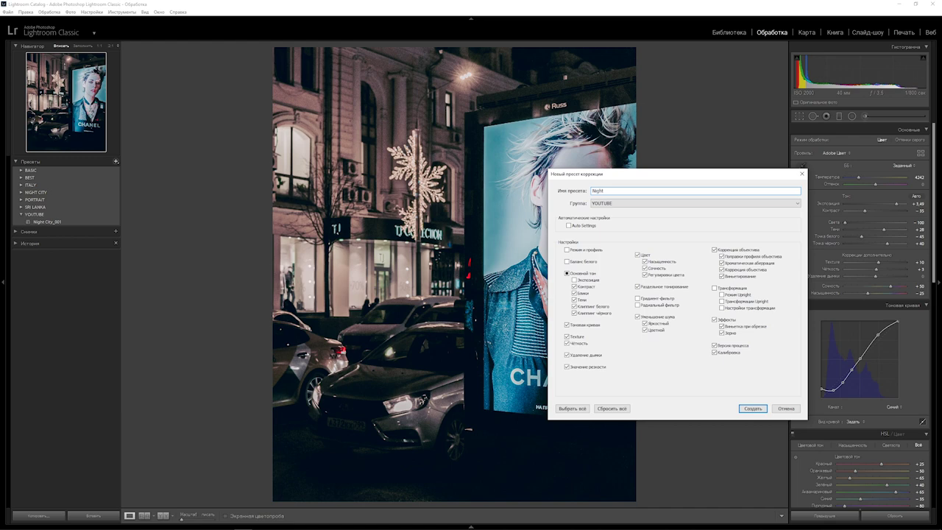
pyautogui.write('C')
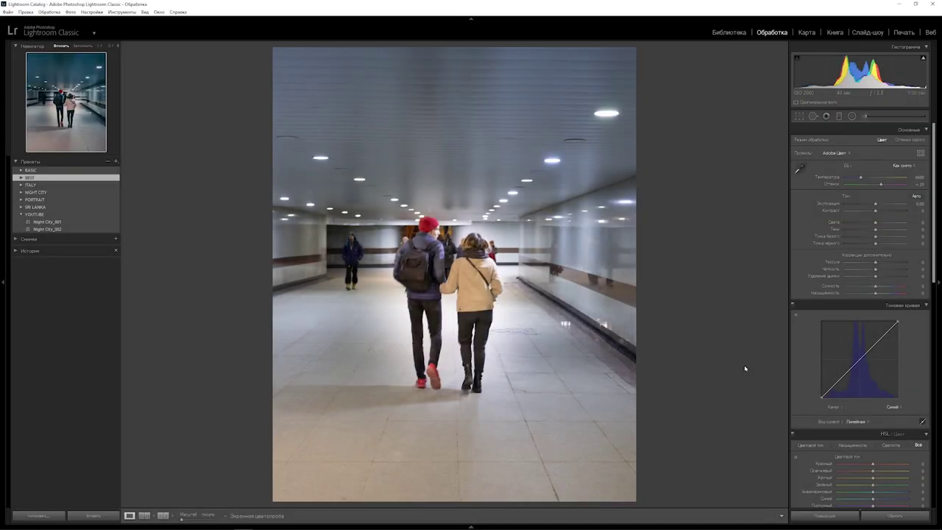
# Apply Night City_002 to the tunnel photo, warm Temperature slightly and set Vignette Amount to −30.
pyautogui.click(57, 225)
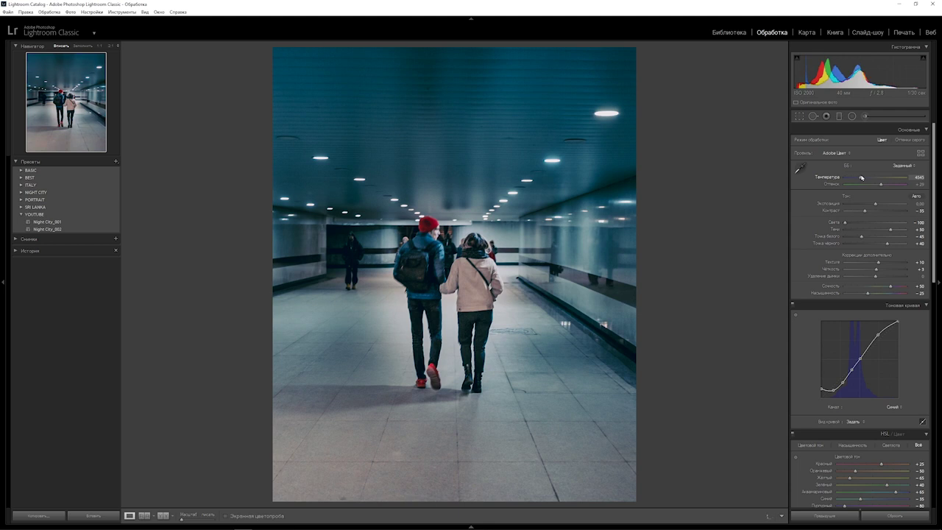
pyautogui.moveTo(860, 178); pyautogui.dragTo(863, 176)
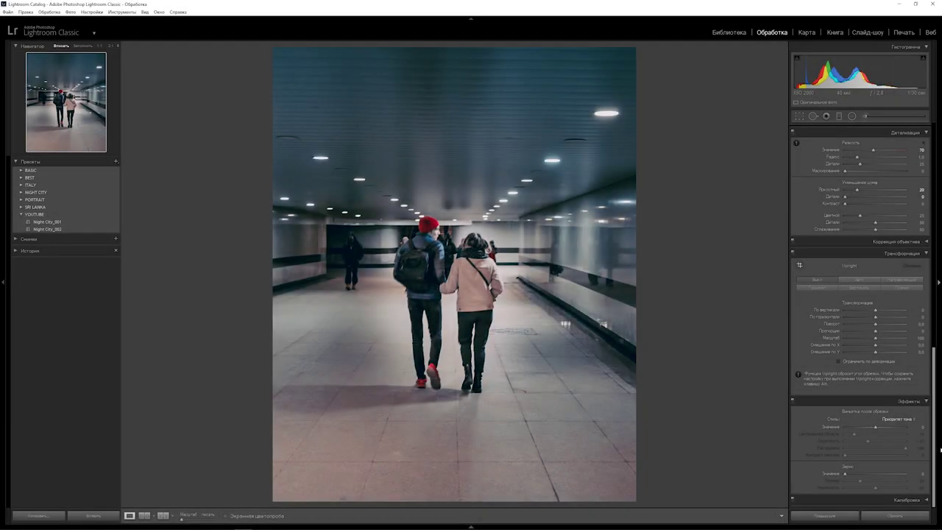
pyautogui.moveTo(874, 426)
pyautogui.mouseDown()
pyautogui.moveTo(866, 428)
pyautogui.moveTo(905, 440)
pyautogui.mouseUp()
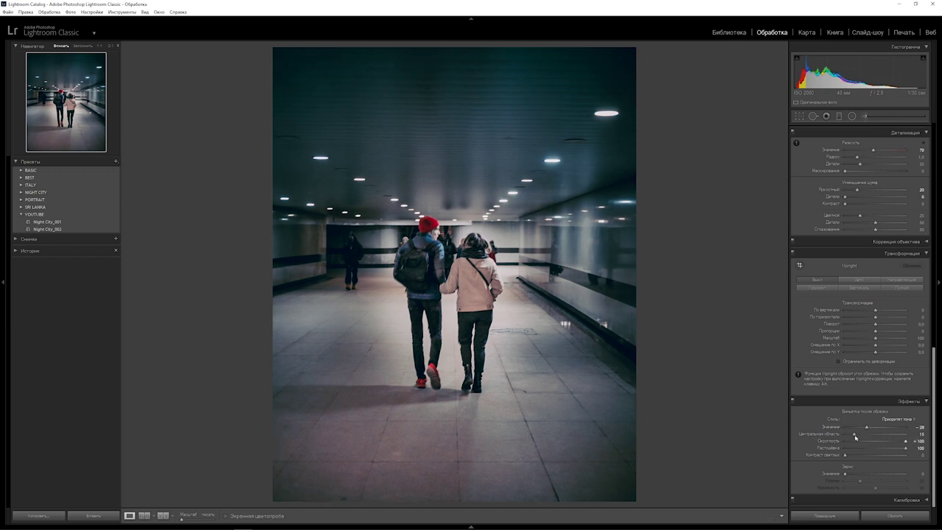
# Brighten exposure slightly, set Shadows to +62 and drop Yellow saturation to −100.
pyautogui.scroll(15, 846, 309)
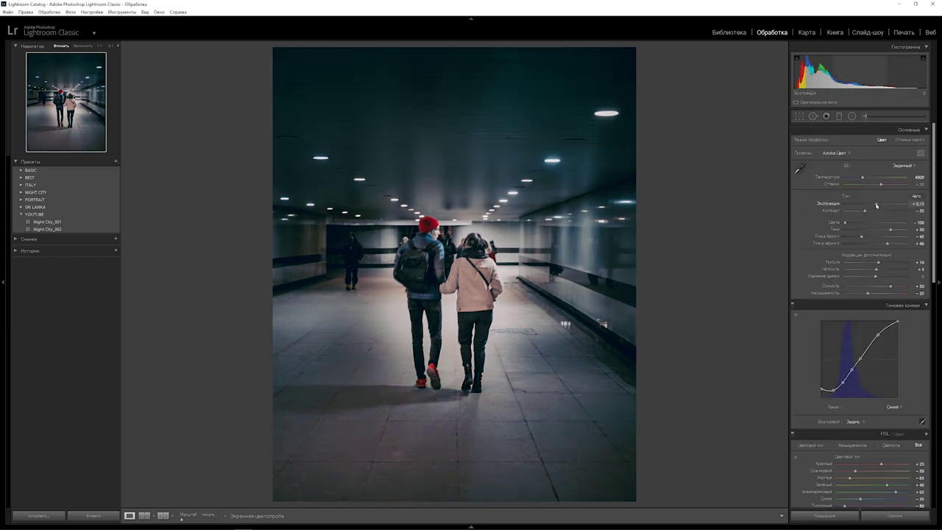
pyautogui.moveTo(873, 205); pyautogui.dragTo(876, 205)
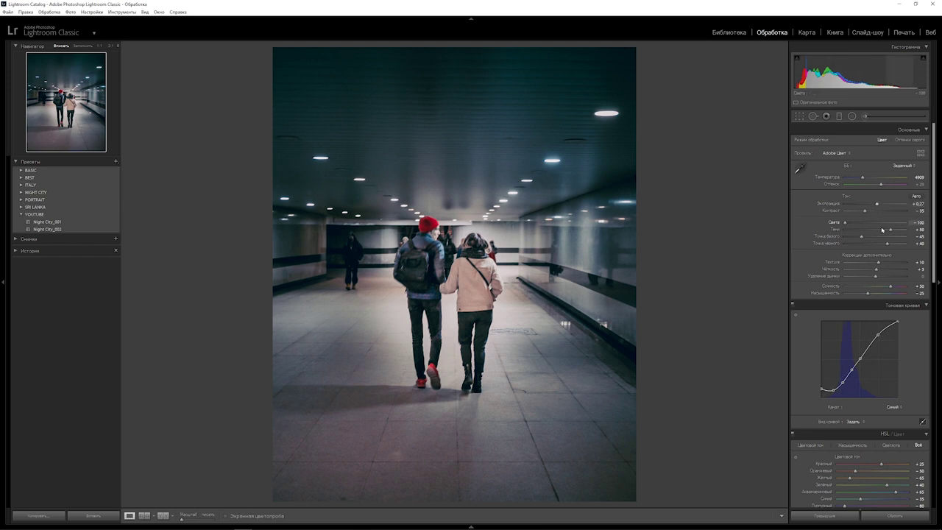
pyautogui.moveTo(890, 229); pyautogui.dragTo(888, 232)
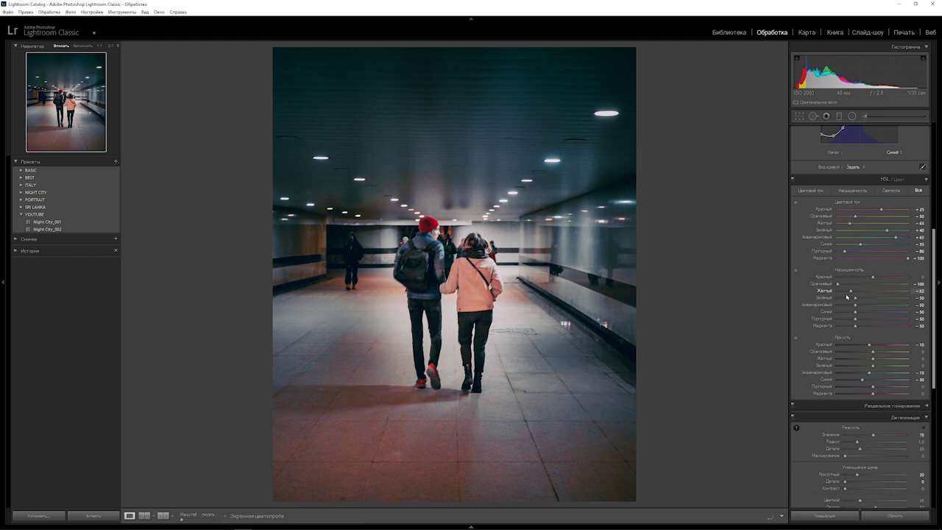
pyautogui.moveTo(846, 297)
pyautogui.mouseDown()
pyautogui.moveTo(824, 293)
pyautogui.moveTo(857, 287)
pyautogui.moveTo(837, 284)
pyautogui.mouseUp()
# Raise Orange saturation to −87 and review the Green and Red tone curve channels.
pyautogui.moveTo(836, 284); pyautogui.dragTo(842, 286)
pyautogui.scroll(5, 933, 309)
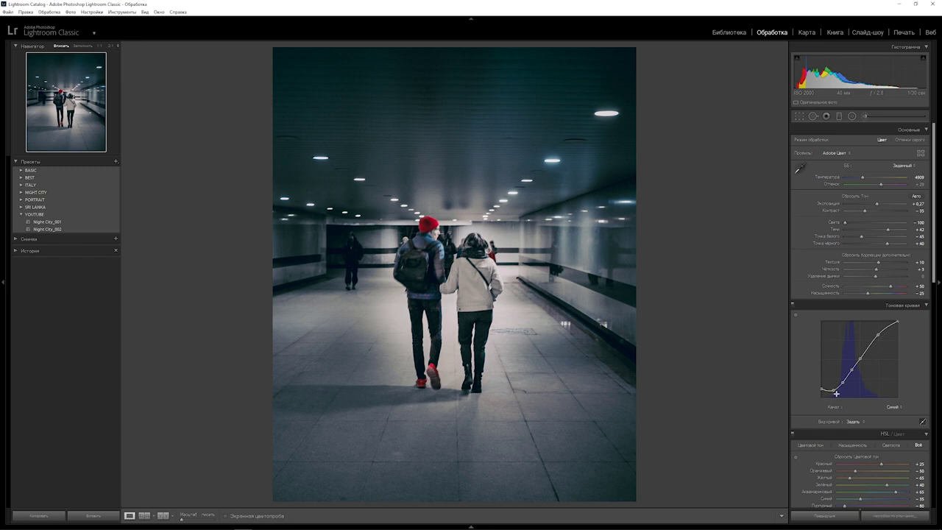
pyautogui.press('alt')
pyautogui.click(892, 406)
pyautogui.click(881, 432)
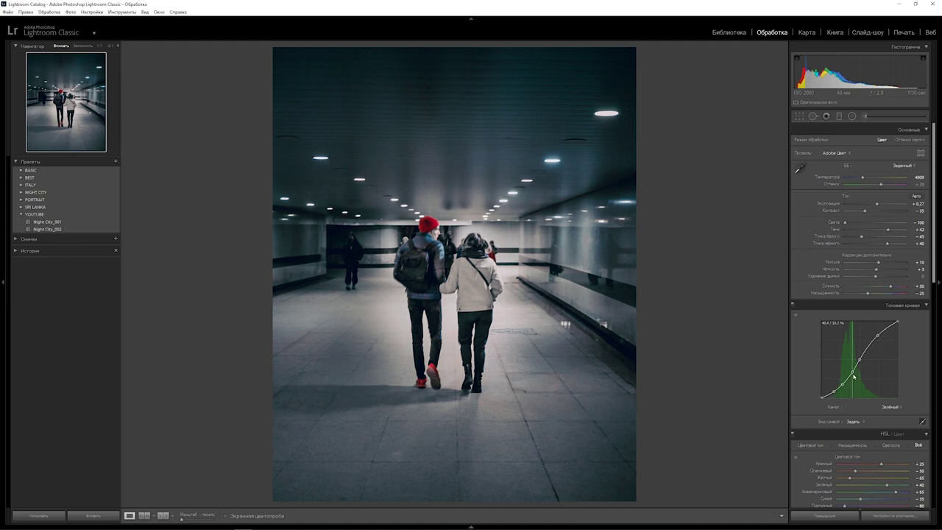
pyautogui.click(890, 406)
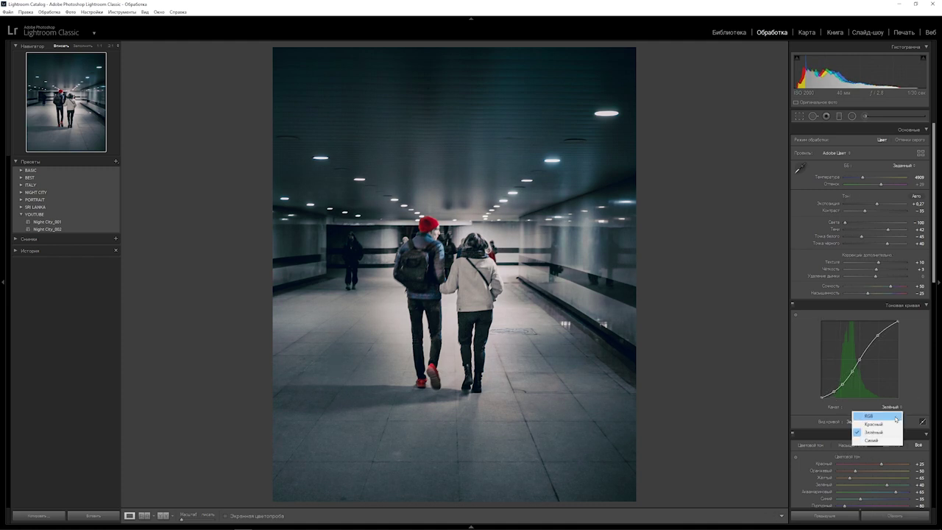
pyautogui.click(880, 421)
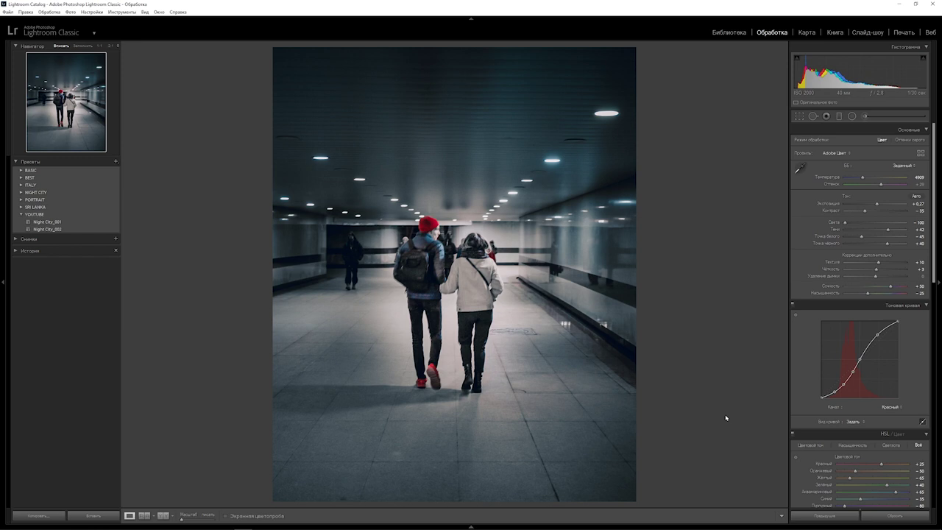
# Save the tunnel photo's grade as the Night City_003 develop preset.
pyautogui.click(116, 161)
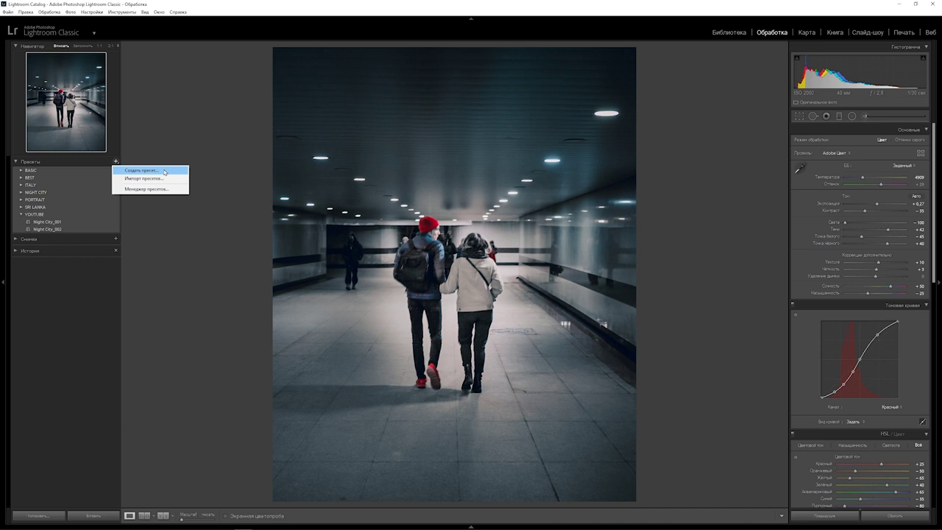
pyautogui.click(164, 171)
pyautogui.write('Night City_00')
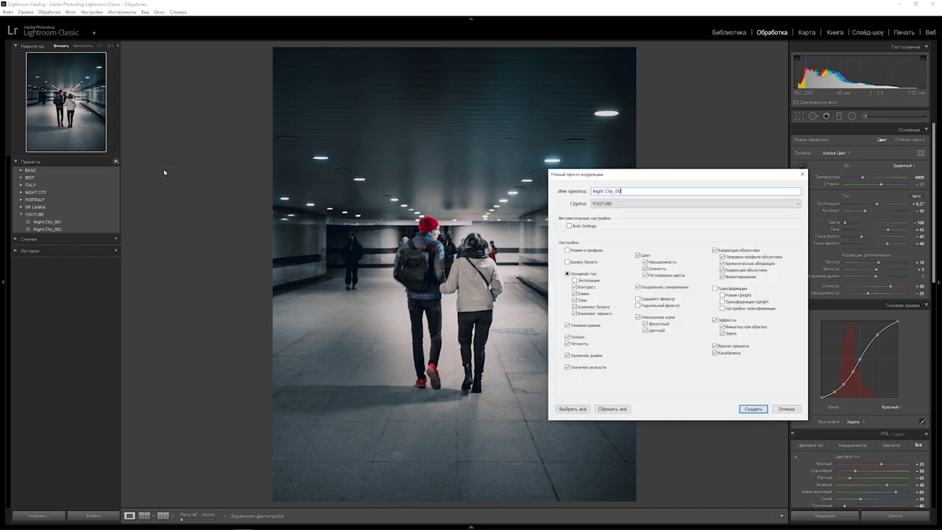
pyautogui.write('23')
pyautogui.click(752, 409)
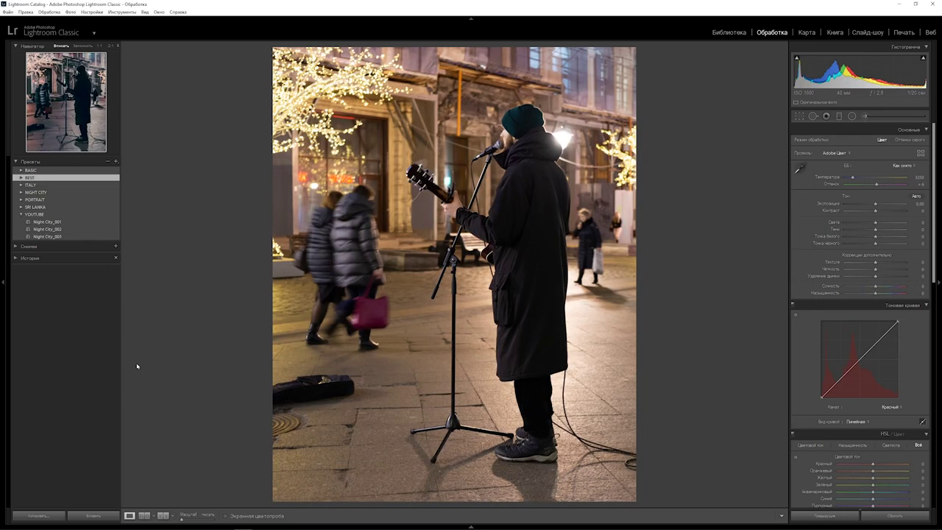
# Apply Night City_003 with Exposure +0.52 and Temperature 3050, then compare before and after.
pyautogui.click(59, 237)
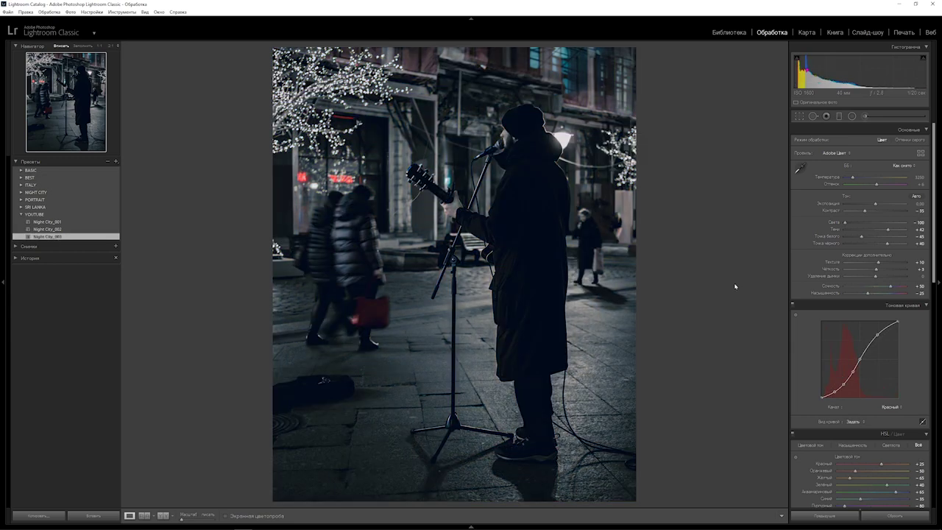
pyautogui.moveTo(875, 204); pyautogui.dragTo(879, 206)
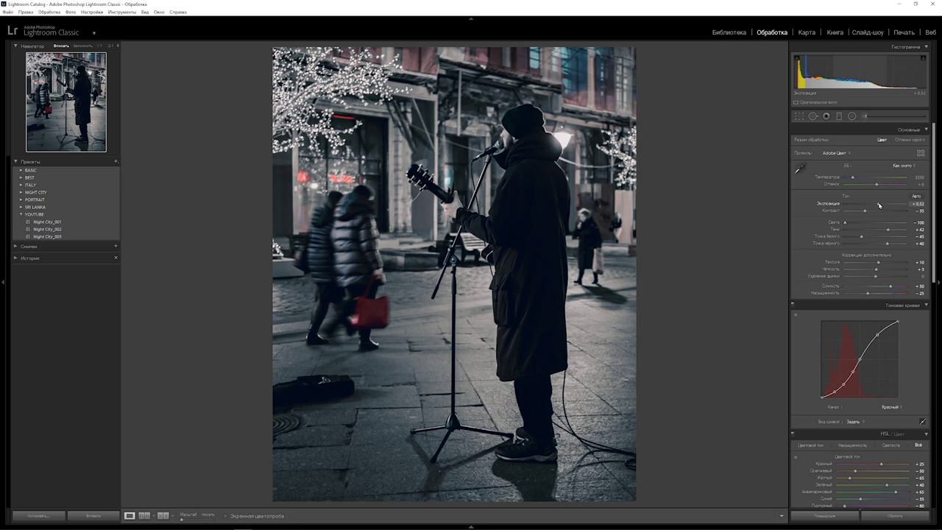
pyautogui.click(916, 177)
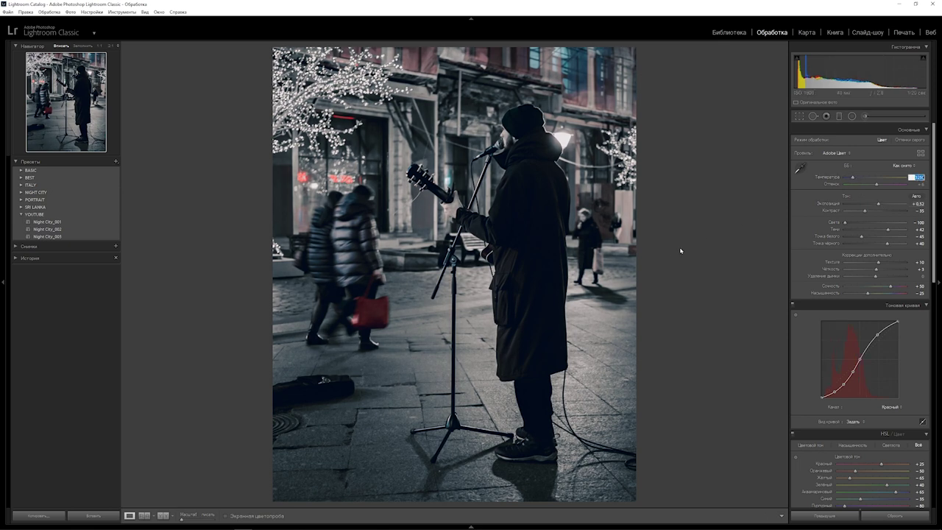
pyautogui.press('Down')
pyautogui.press('Return')
pyautogui.press('\\')
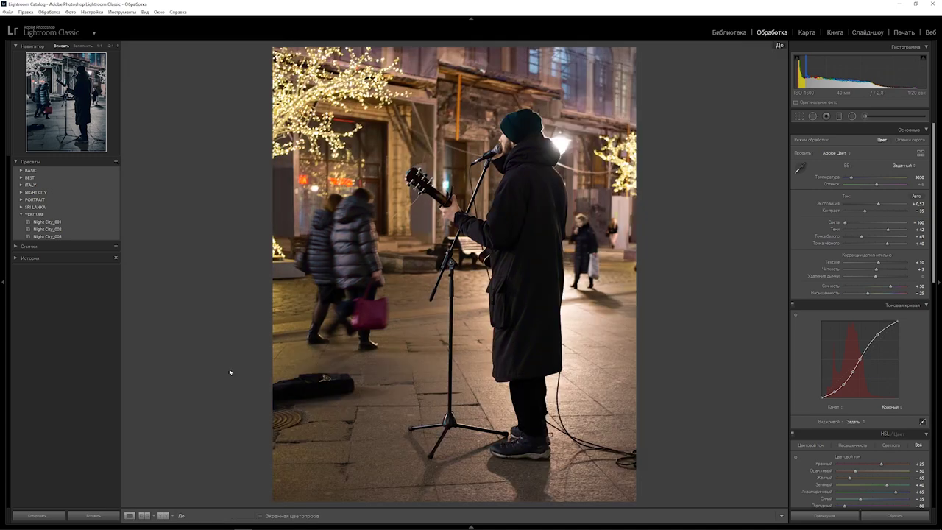
pyautogui.press('\\')
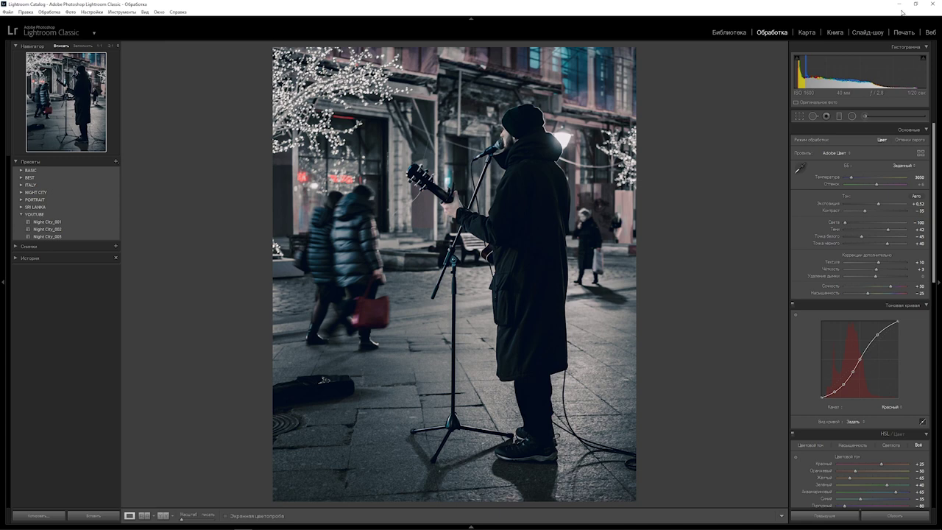